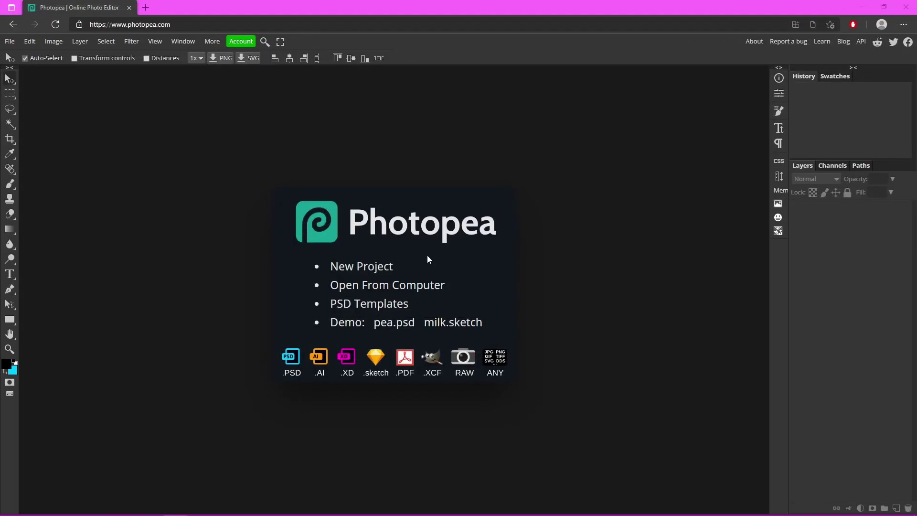
- Create a blank 1280×720 px canvas named New Project with a white Background layer
click(362, 266)
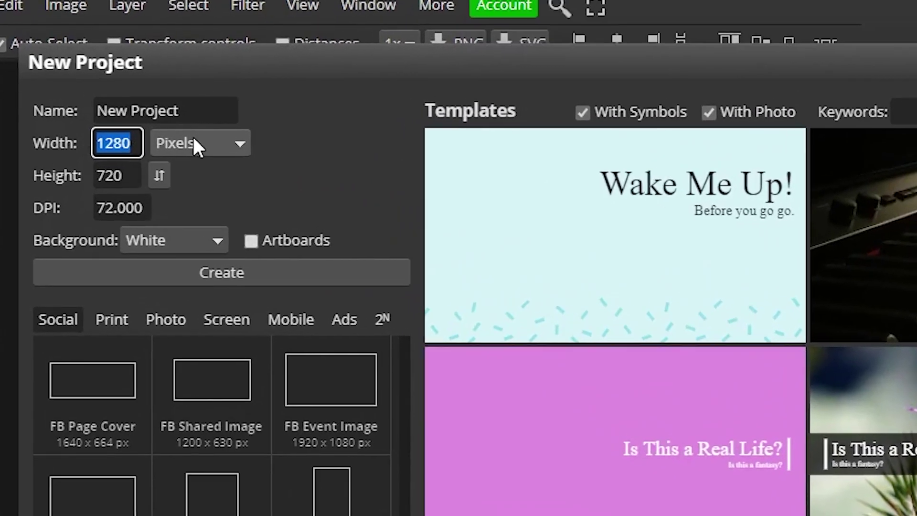
key(Tab)
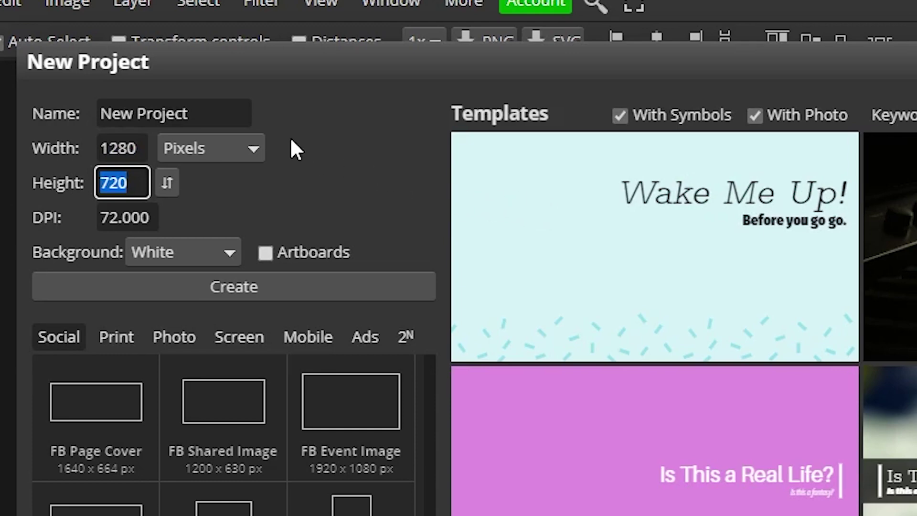
click(234, 101)
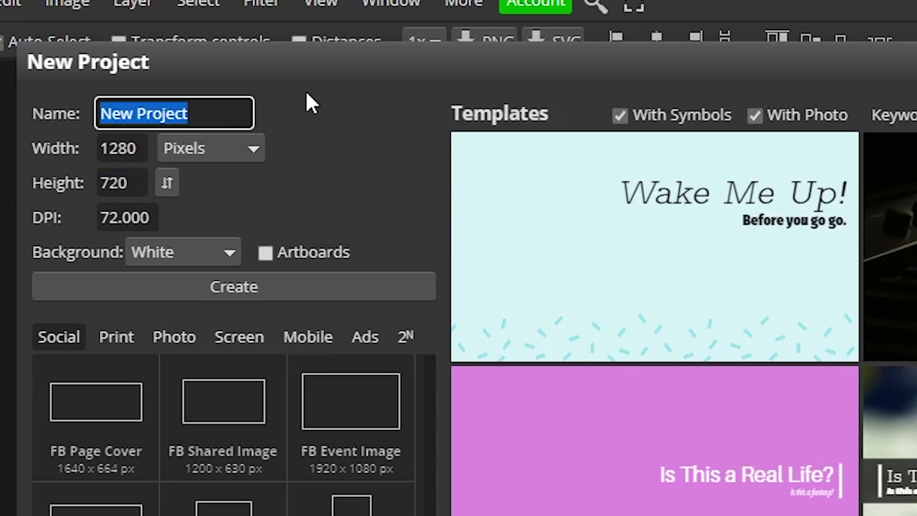
key(Return)
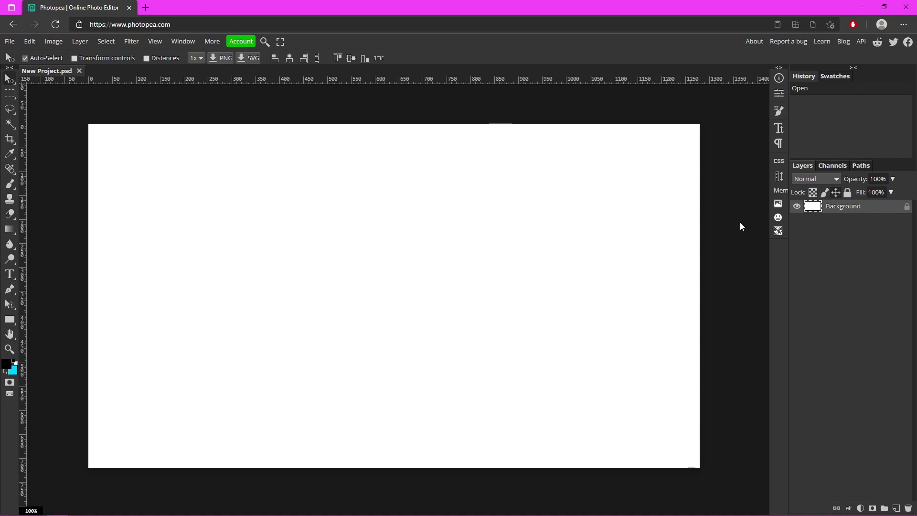
- Apply a dark grey 333333 Color Overlay style to the Background layer
double_click(881, 213)
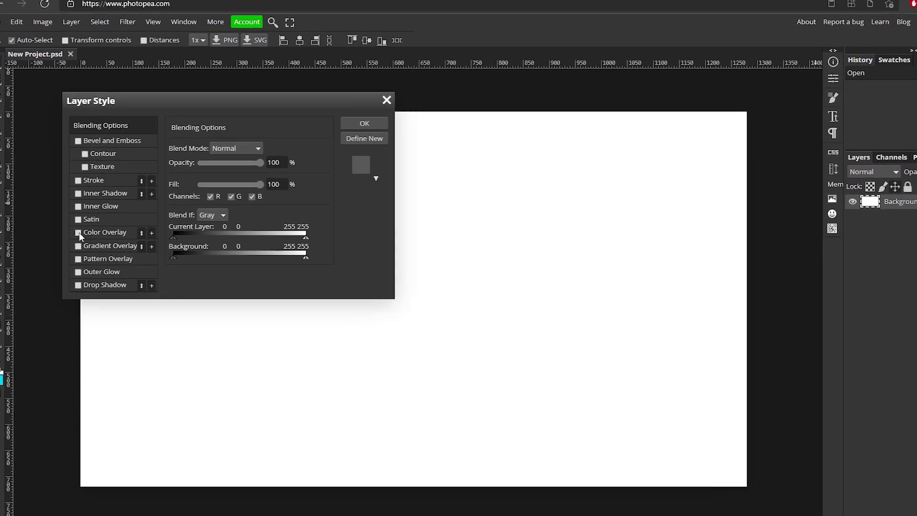
click(87, 234)
click(114, 234)
click(291, 170)
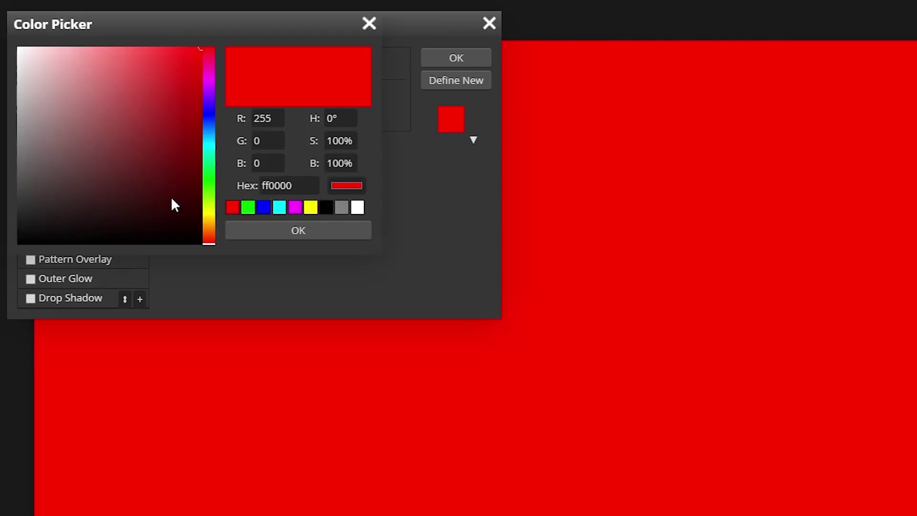
mouse_move(146, 211)
mouse_down()
mouse_move(18, 219)
mouse_move(17, 205)
mouse_up()
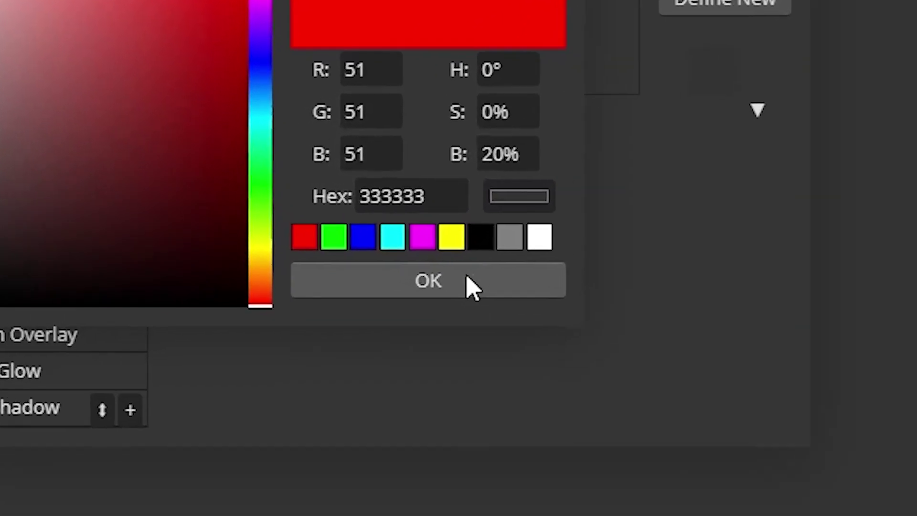
click(321, 233)
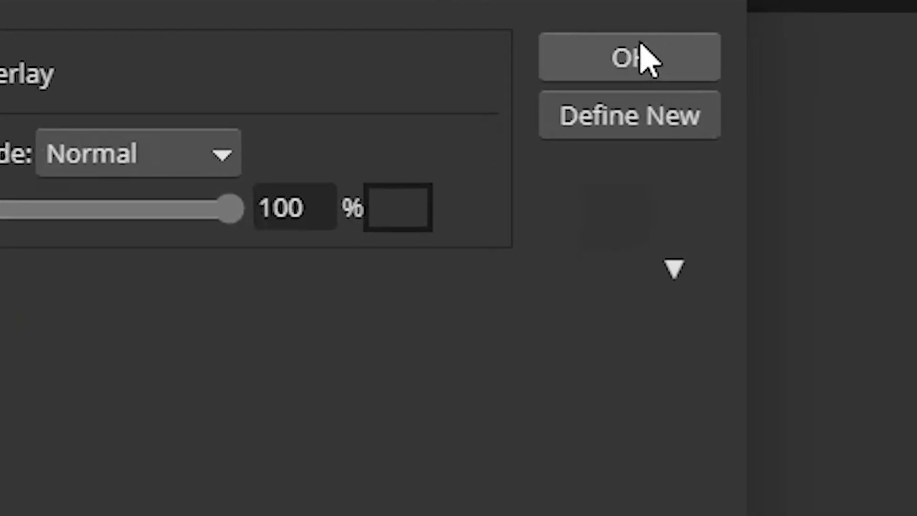
click(647, 57)
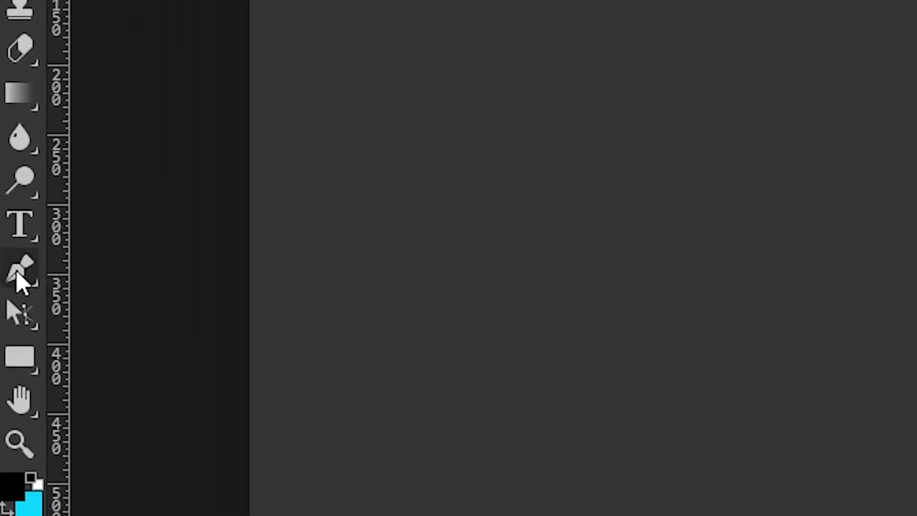
- Choose the Pen tool and set its shape fill to solid dark grey 2c2c2c
click(22, 282)
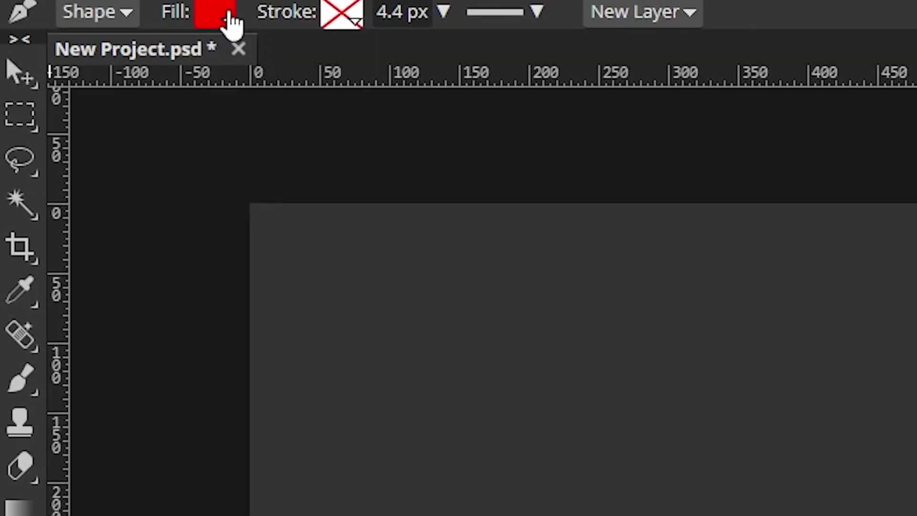
click(230, 19)
click(226, 123)
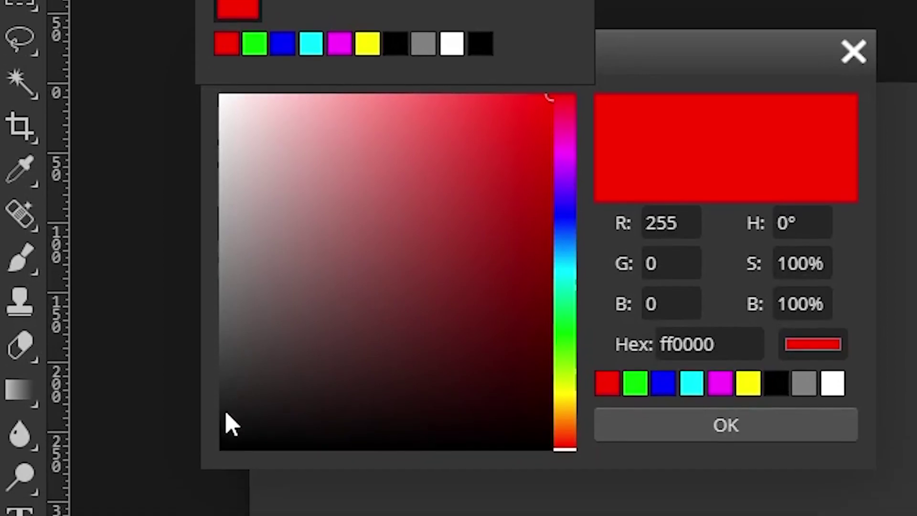
drag(225, 420, 204, 428)
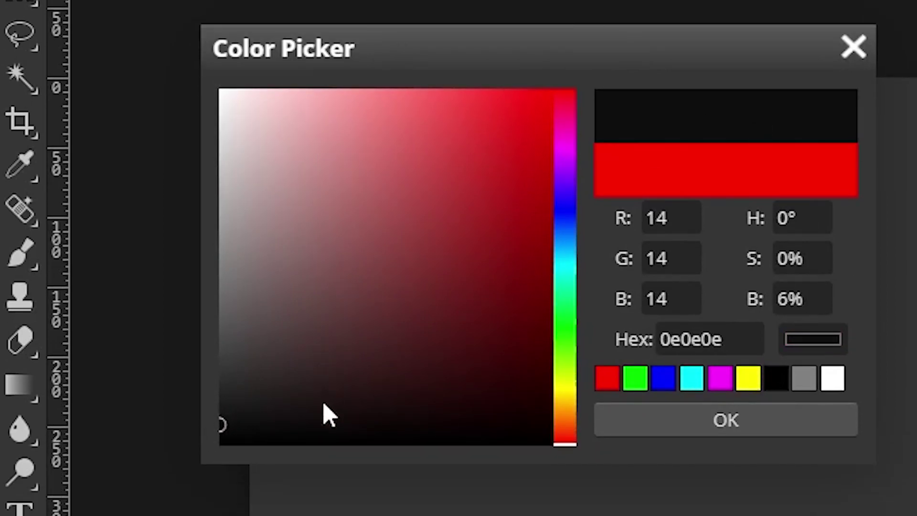
drag(323, 414, 194, 408)
mouse_move(222, 373)
mouse_down()
mouse_move(159, 385)
mouse_move(182, 382)
mouse_up()
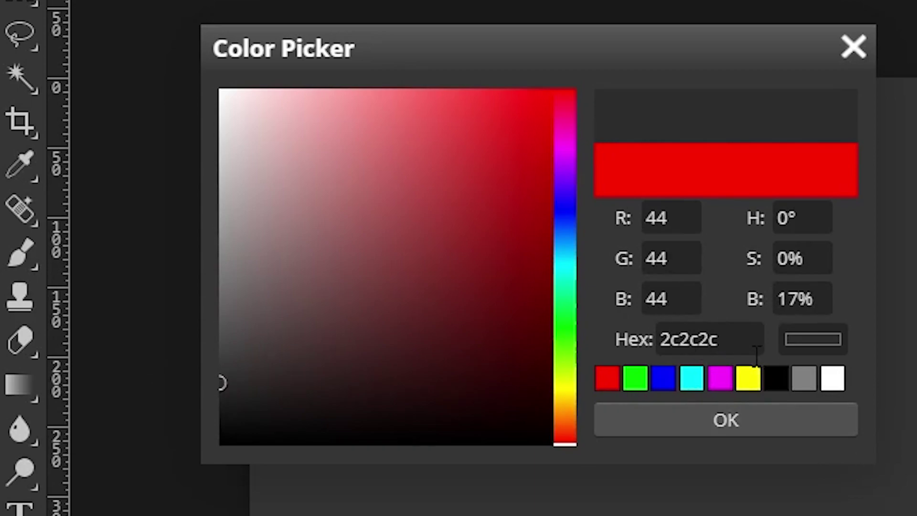
click(669, 340)
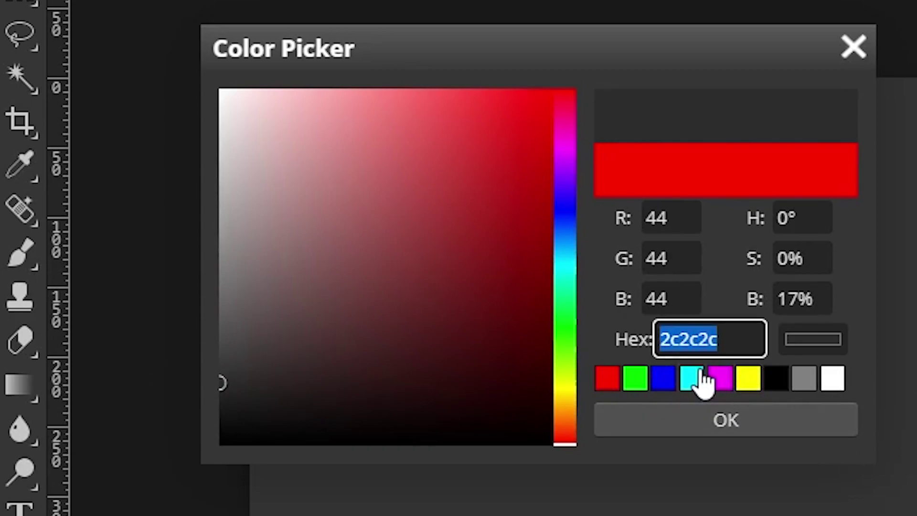
click(709, 423)
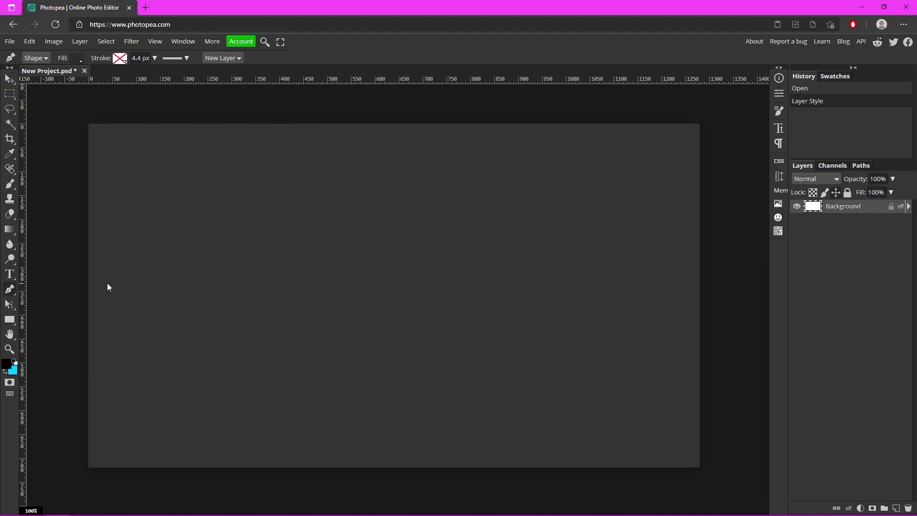
- Pen-draw a curved dark grey wave filling the lower canvas as Shape 1
click(76, 219)
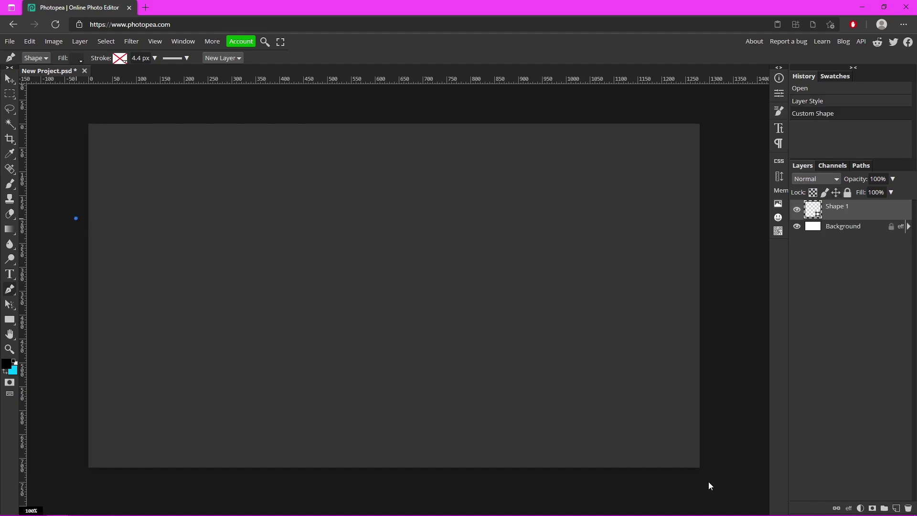
drag(707, 482, 871, 390)
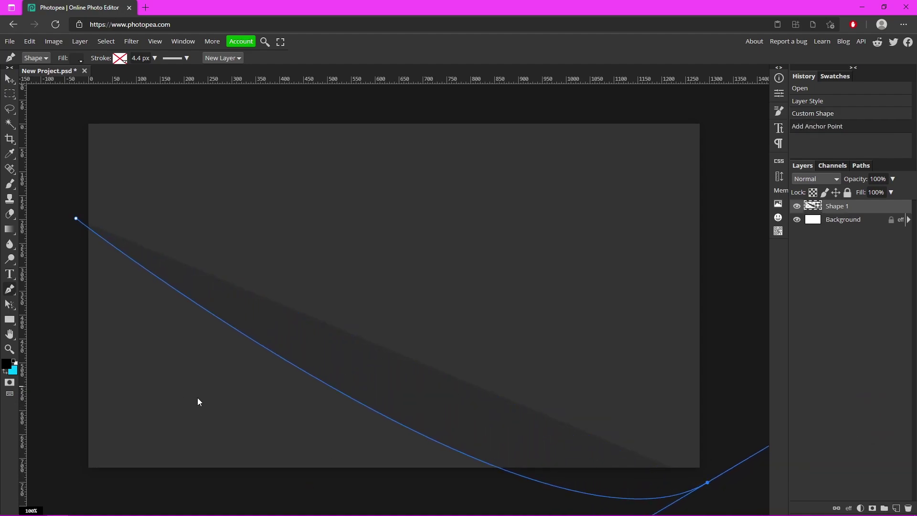
drag(700, 467, 513, 515)
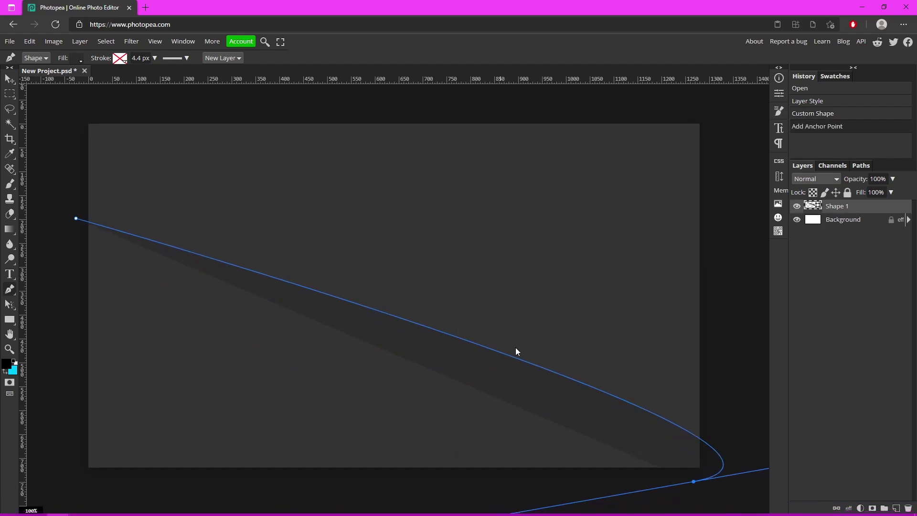
click(77, 477)
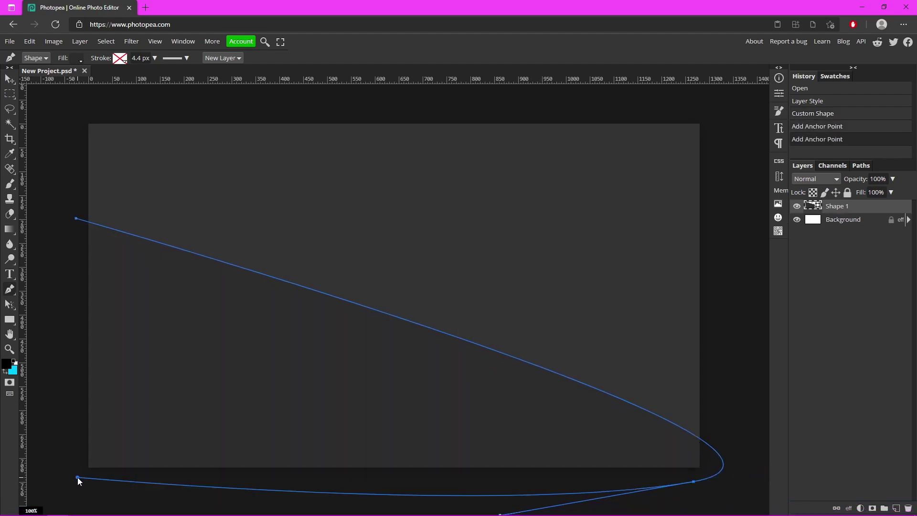
click(860, 223)
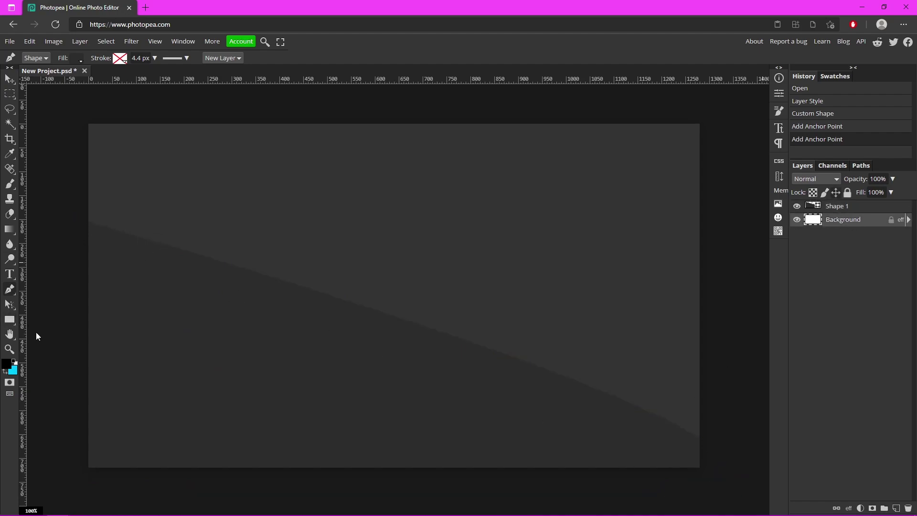
- Change the pen shape fill to light grey b6b6b6
click(84, 62)
click(84, 97)
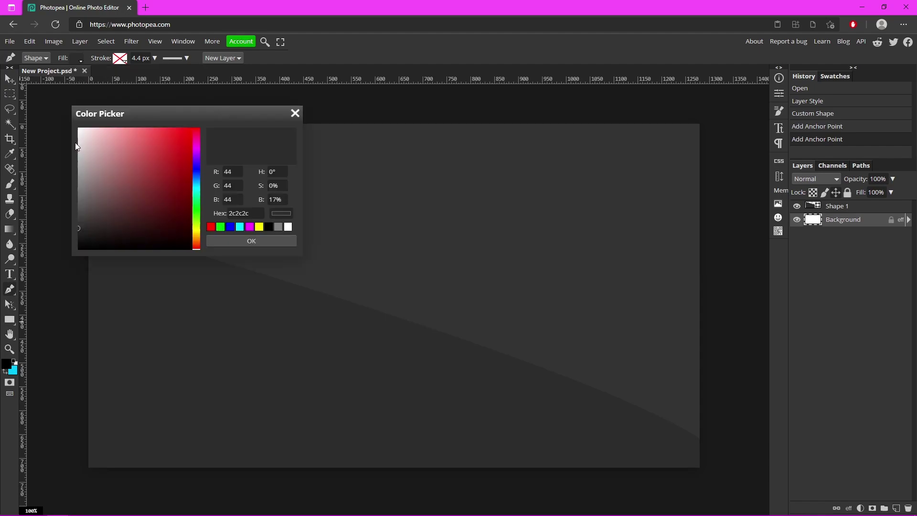
drag(79, 143, 48, 144)
click(248, 240)
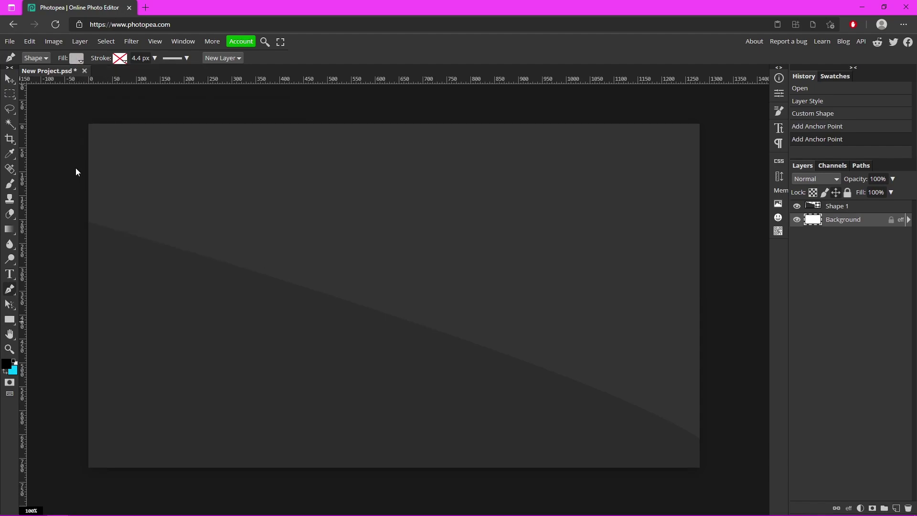
- Draw a sweeping light grey wave across the canvas top as Shape 2
click(76, 157)
drag(728, 230, 647, 359)
drag(79, 101, 96, 113)
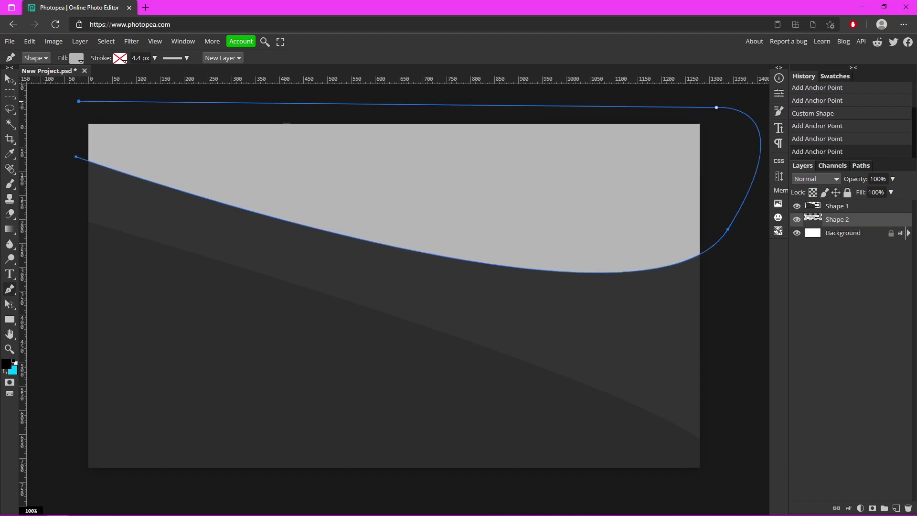
click(845, 234)
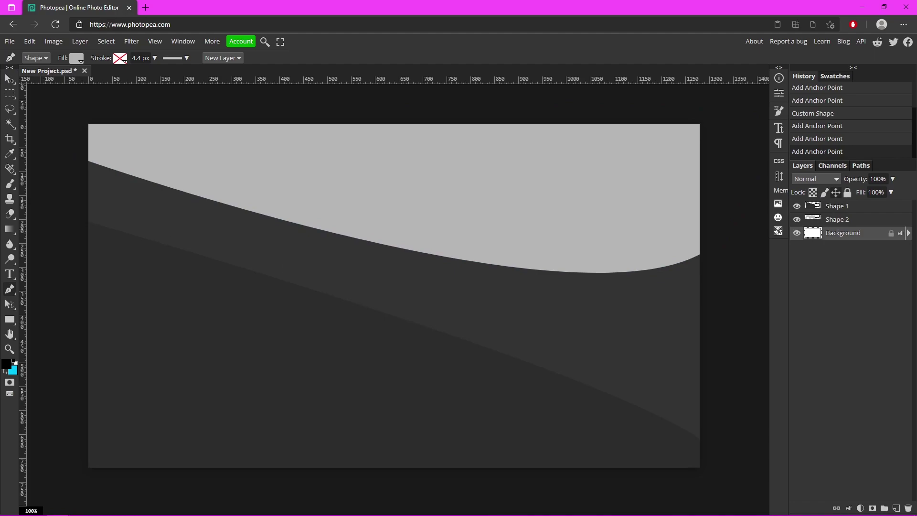
- Change the pen shape fill to mid grey 969696
click(76, 58)
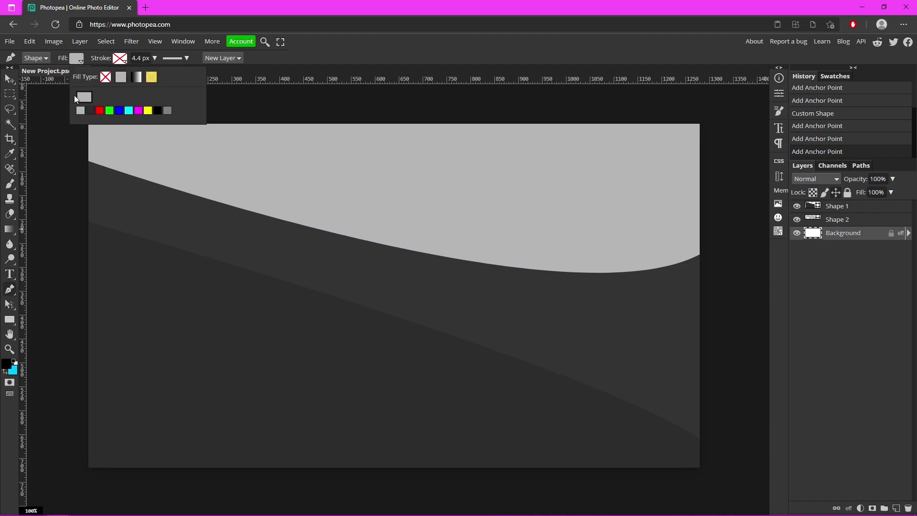
click(79, 98)
click(78, 176)
click(251, 241)
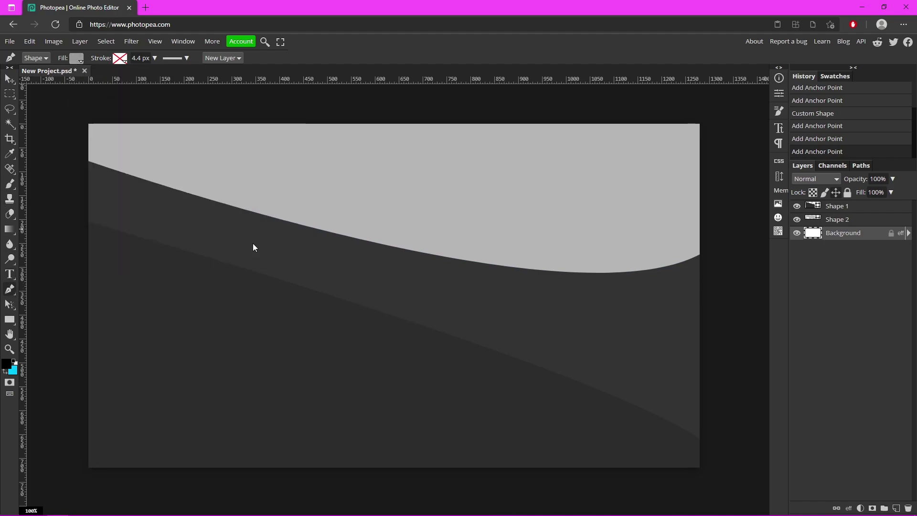
- Draw a curved mid-grey band between the light top and dark lower waves as Shape 3
click(82, 186)
drag(746, 405, 779, 384)
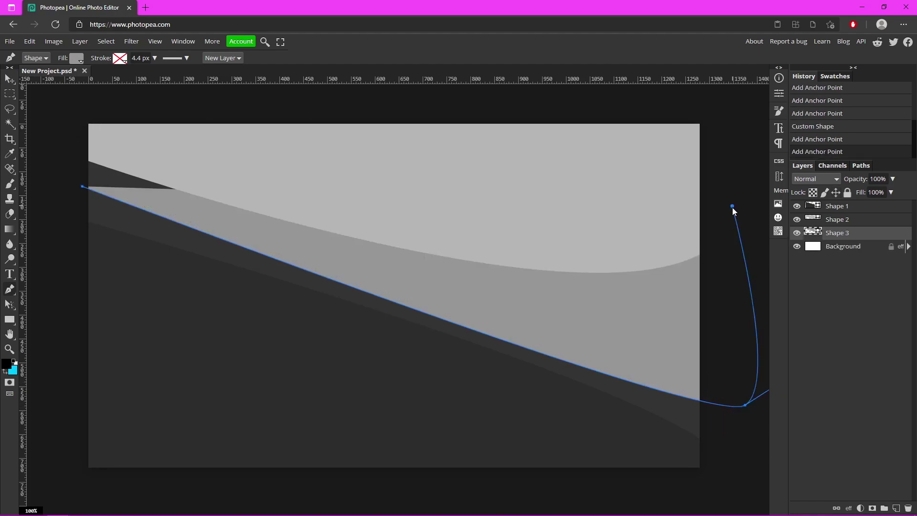
click(79, 141)
click(845, 249)
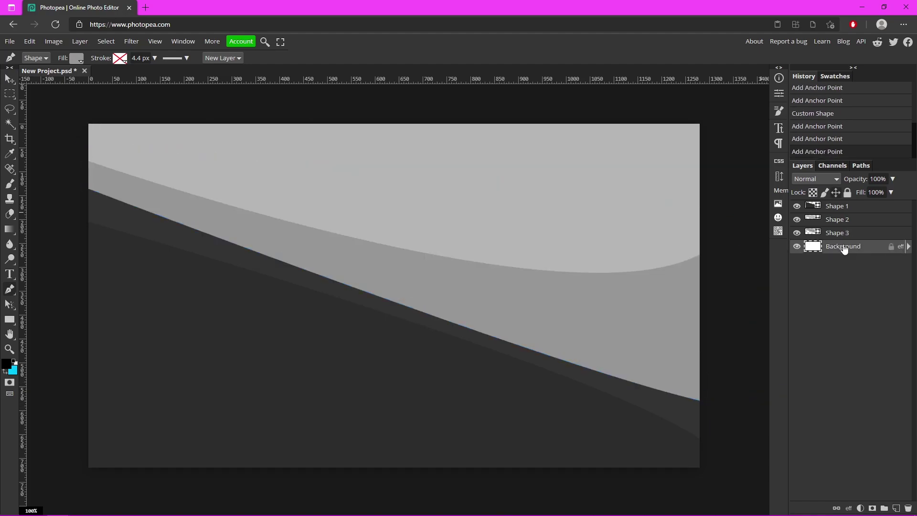
- With the Move tool, drag the mid-grey band and darkest wave slightly lower
click(9, 79)
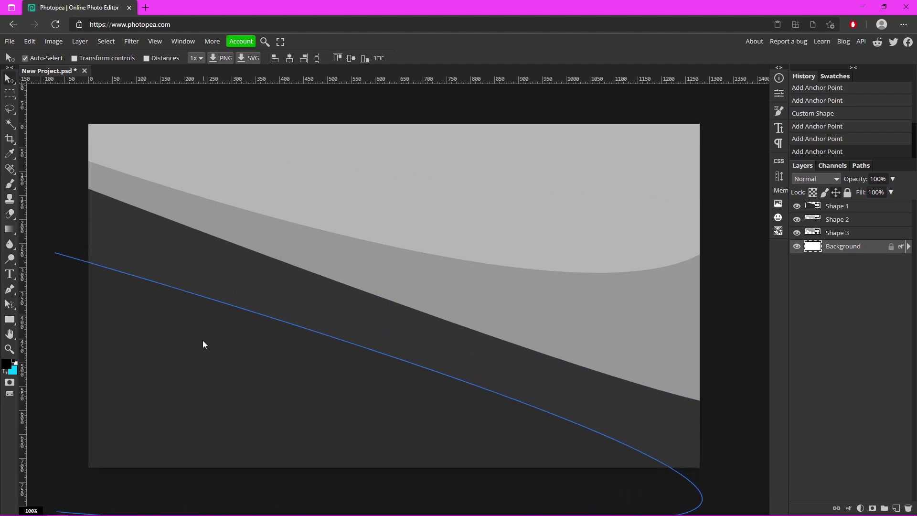
drag(212, 348, 213, 355)
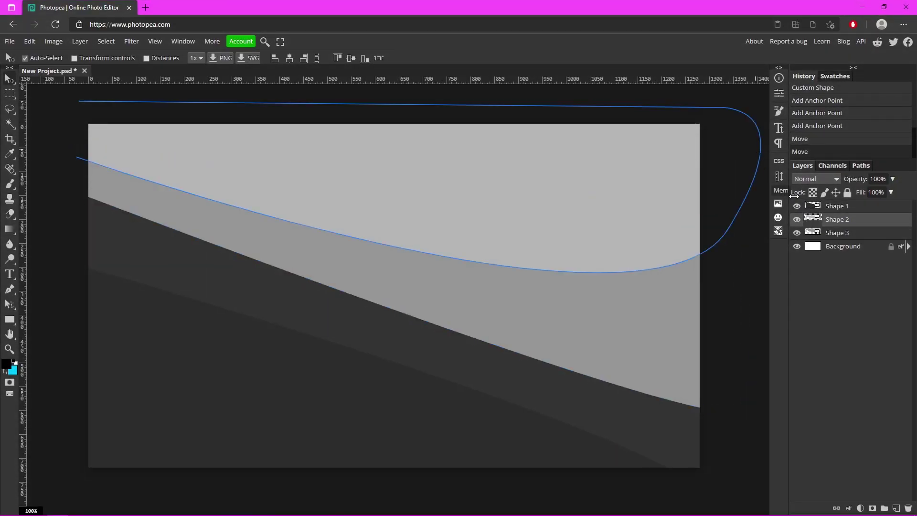
click(844, 249)
drag(399, 411, 400, 421)
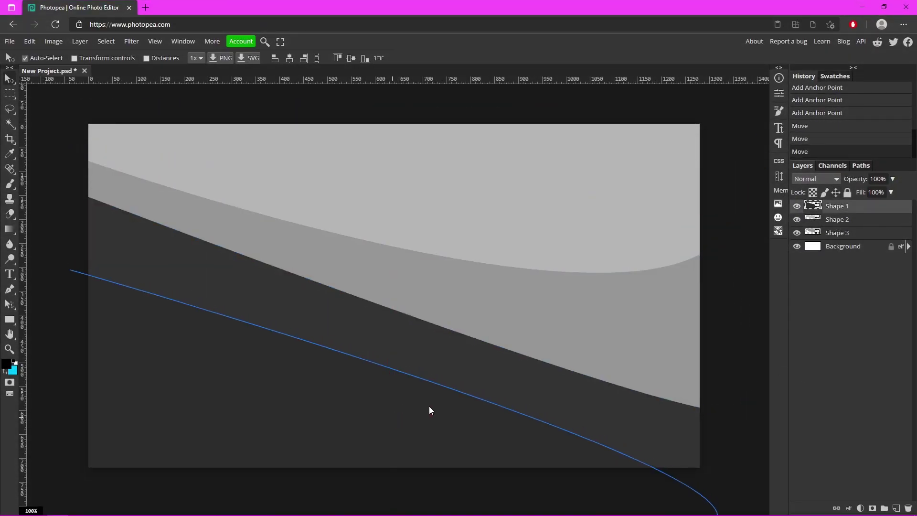
click(851, 246)
click(402, 440)
click(857, 237)
click(848, 250)
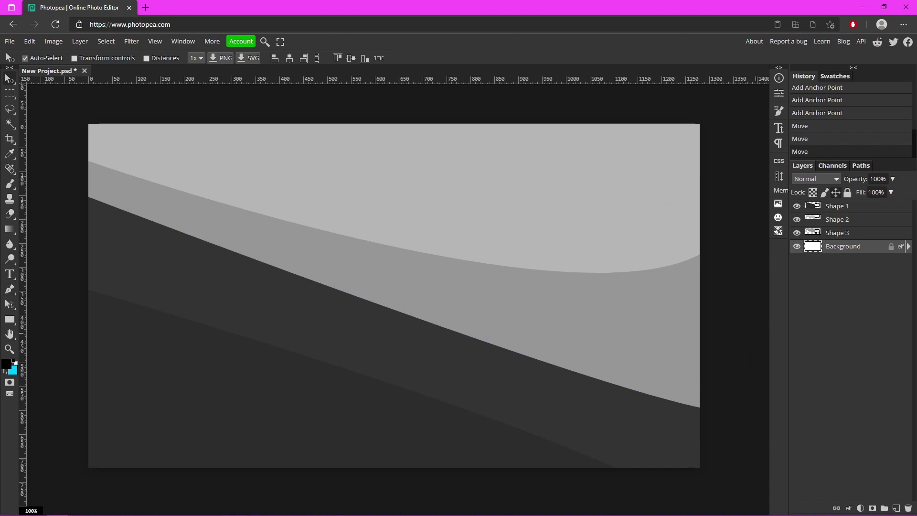
- Add a THUMBNAIL text layer near the canvas centre and move it to the top of the stack
click(12, 274)
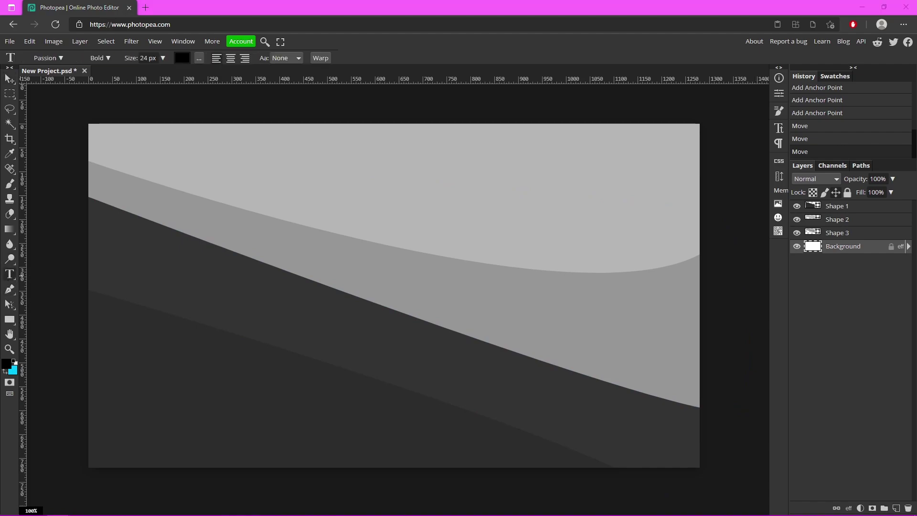
click(356, 279)
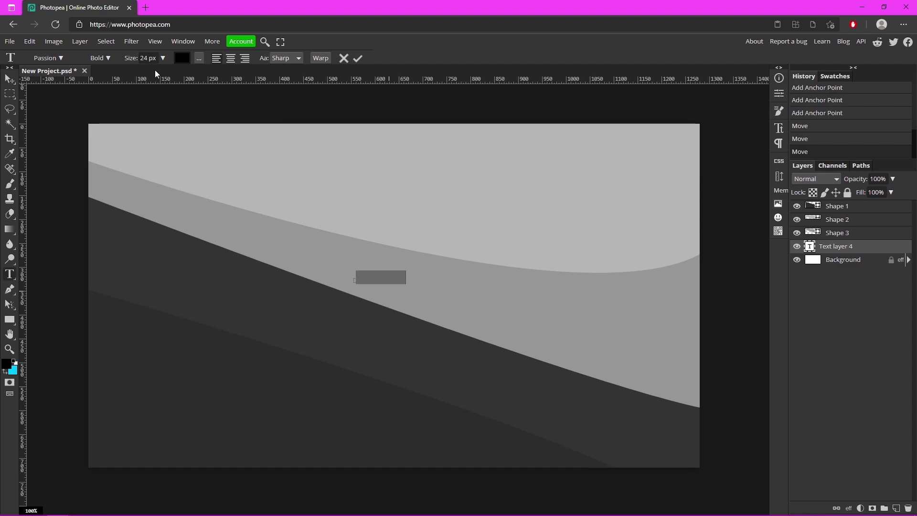
drag(152, 71, 177, 72)
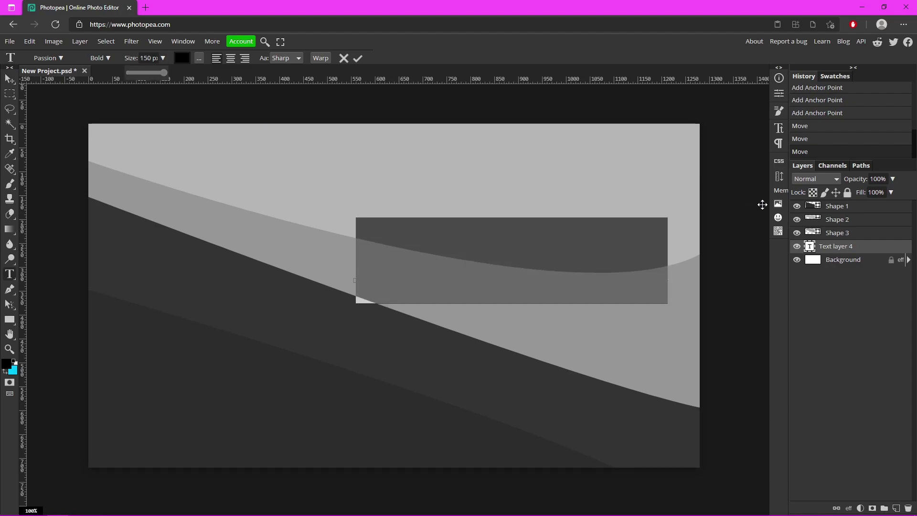
drag(833, 247, 838, 204)
- Set the THUMBNAIL text size to 300 px
double_click(810, 206)
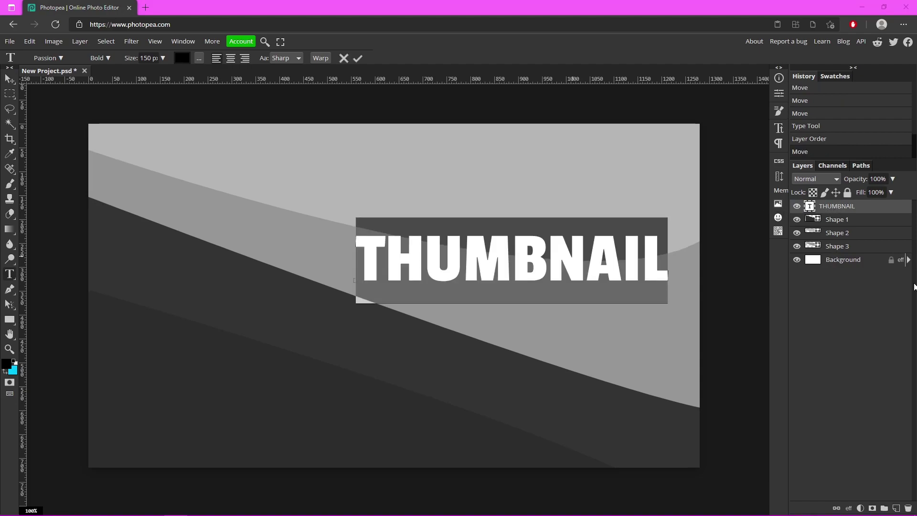
click(147, 58)
text(30)
key(Return)
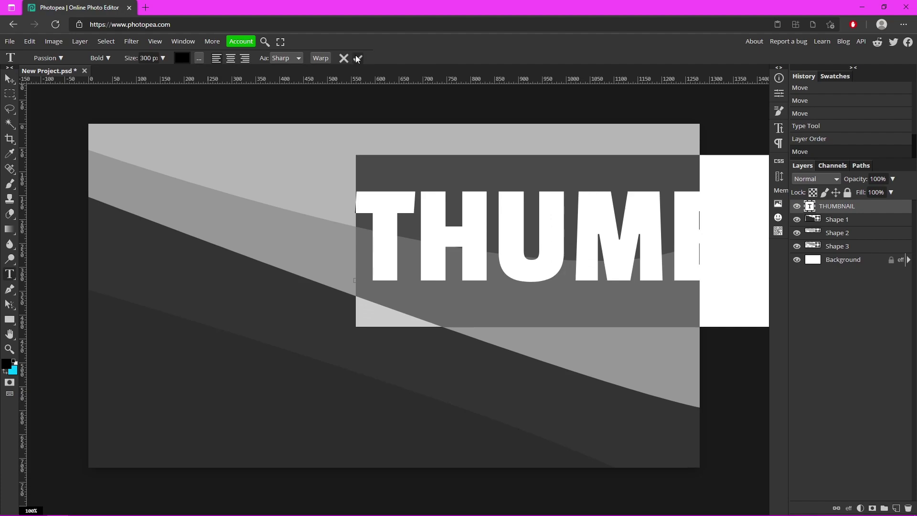
- Free-transform the THUMBNAIL text to fit inside the canvas and centre it over the waves
click(358, 59)
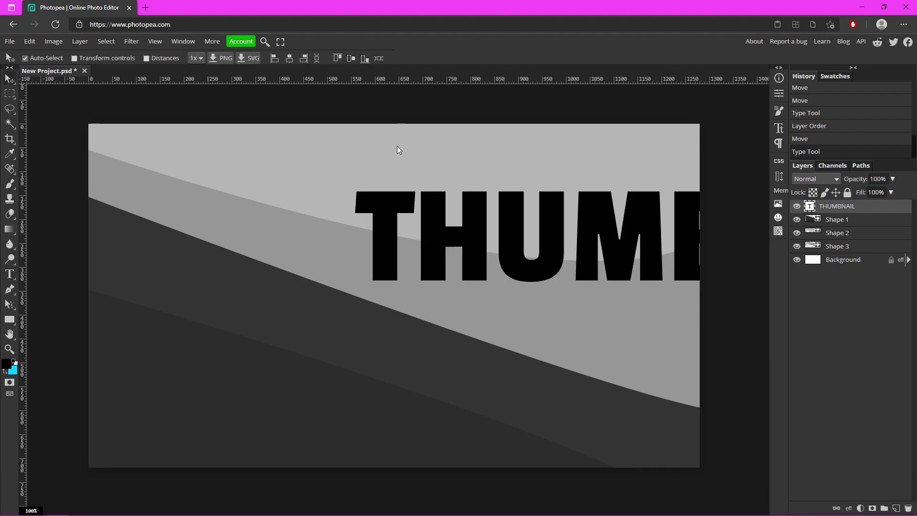
key(ctrl+alt+t)
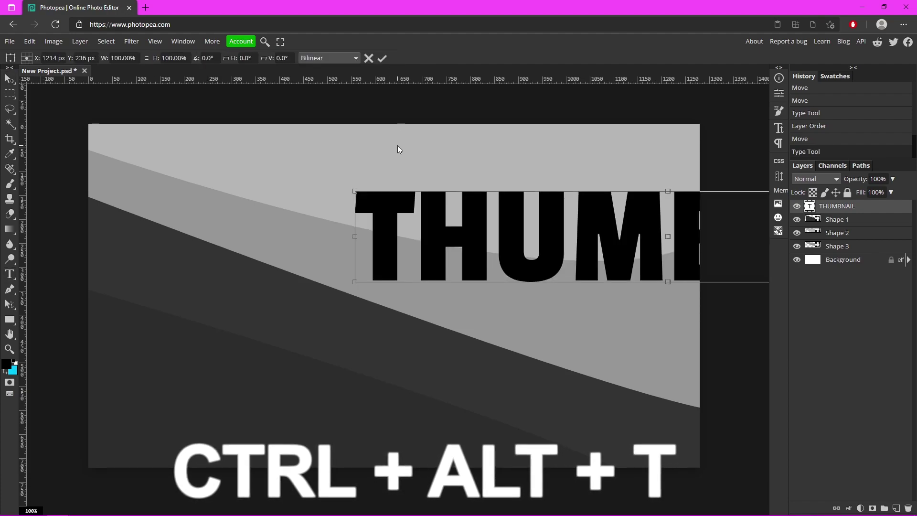
drag(355, 190, 216, 259)
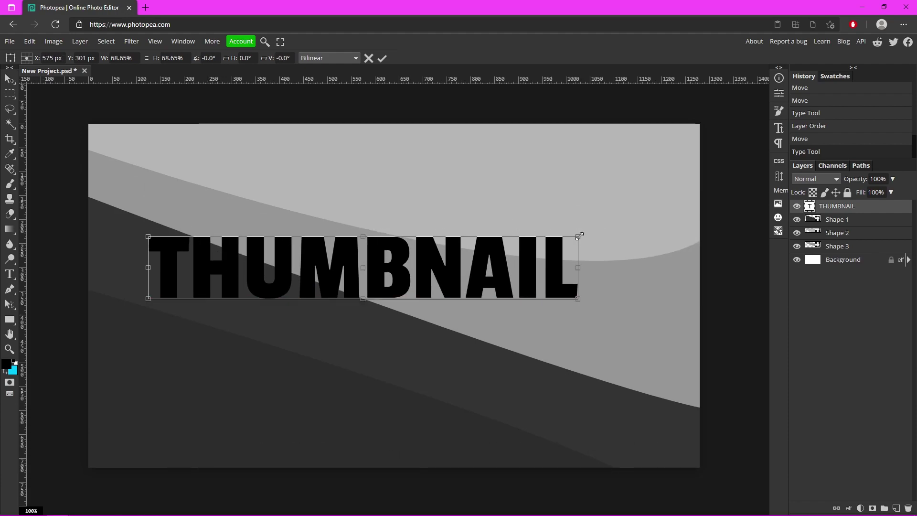
mouse_move(580, 235)
mouse_down()
mouse_move(651, 210)
mouse_move(587, 248)
mouse_move(587, 263)
mouse_move(586, 248)
mouse_up()
key(Return)
- Keep the THUMBNAIL text in the Passion font and commit the edit
double_click(314, 258)
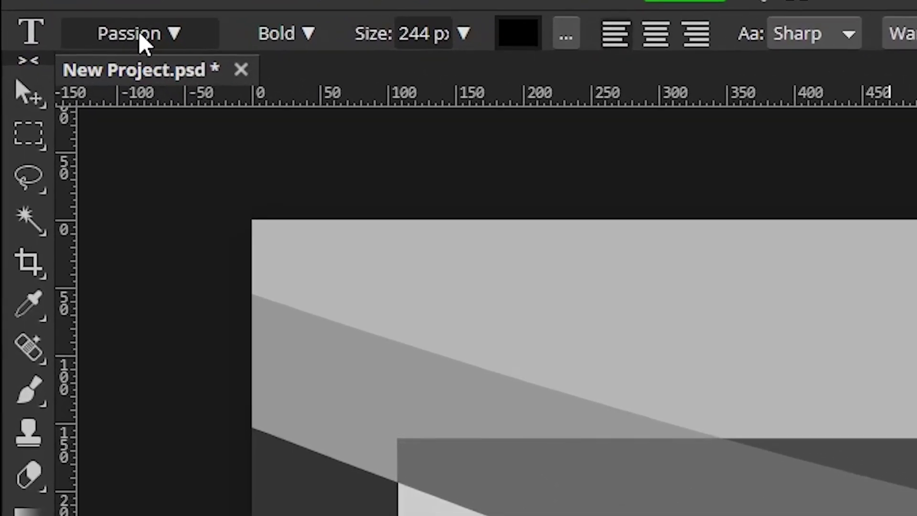
click(48, 59)
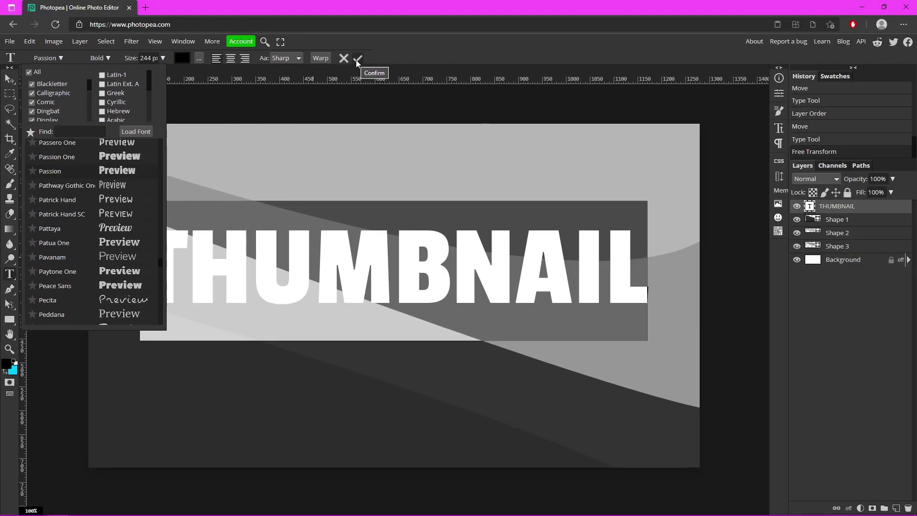
click(358, 58)
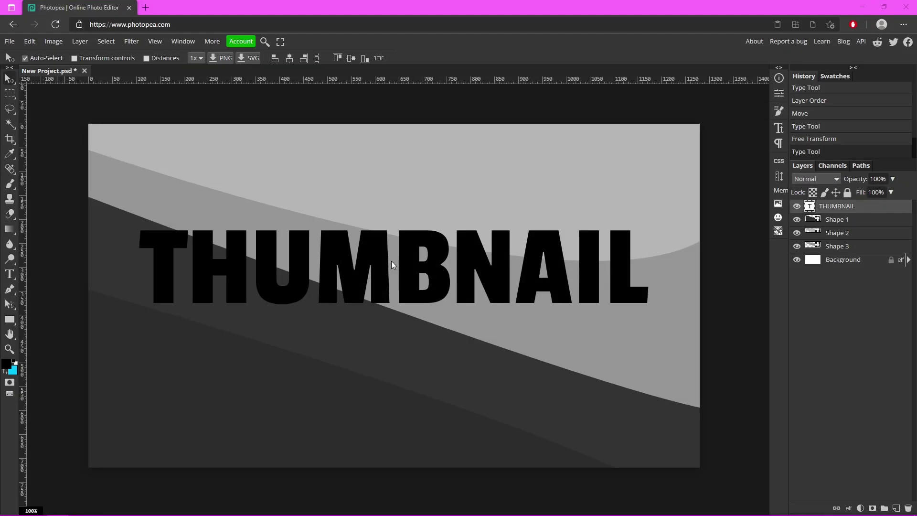
- Add a Gradient Overlay to THUMBNAIL, moving the white colour stop toward the middle
double_click(888, 207)
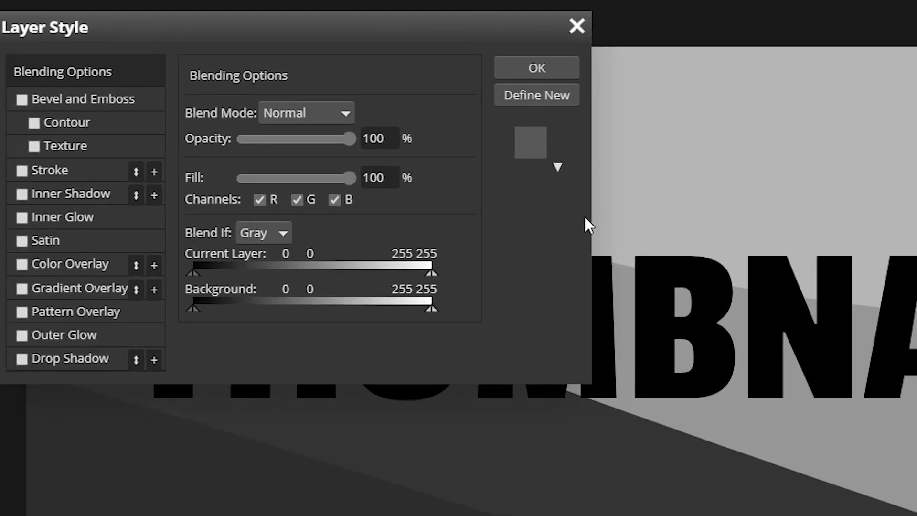
click(22, 288)
click(90, 287)
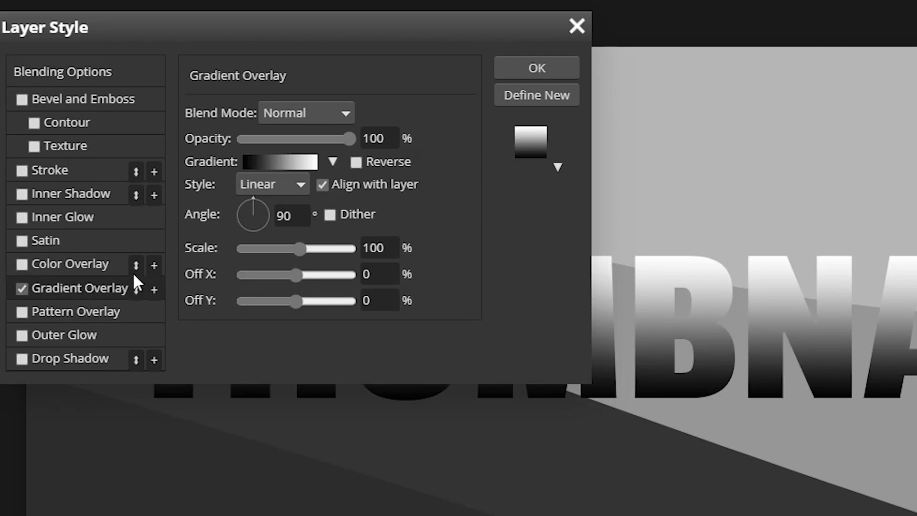
click(292, 163)
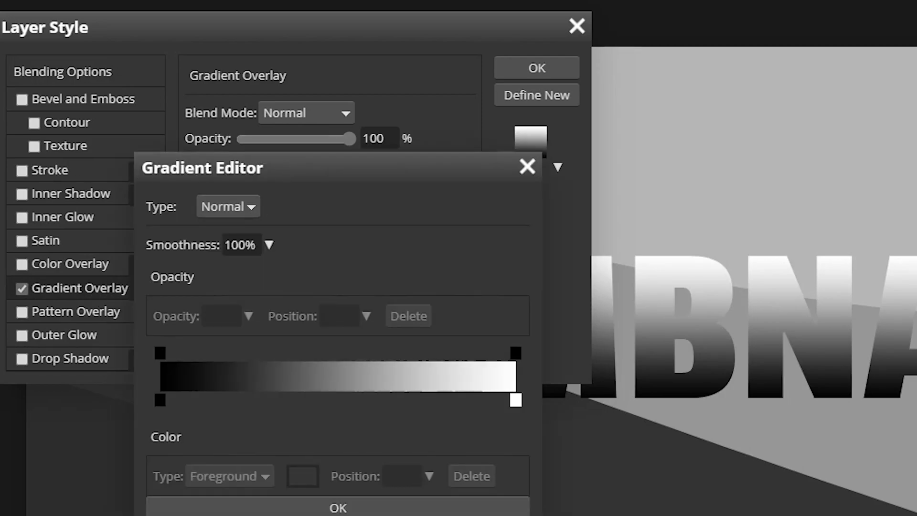
drag(516, 401, 340, 404)
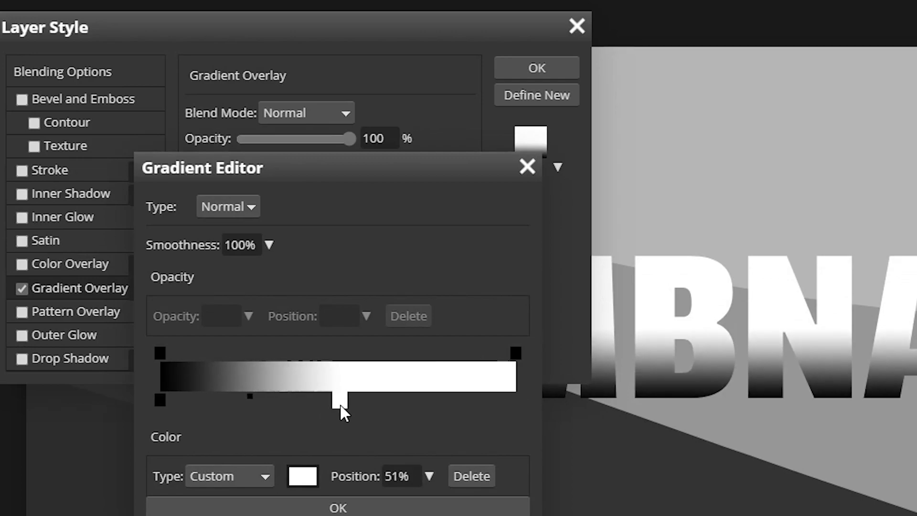
click(332, 507)
- Set the gradient scale to 186% and offsets to 7% horizontal, 14% vertical
click(308, 249)
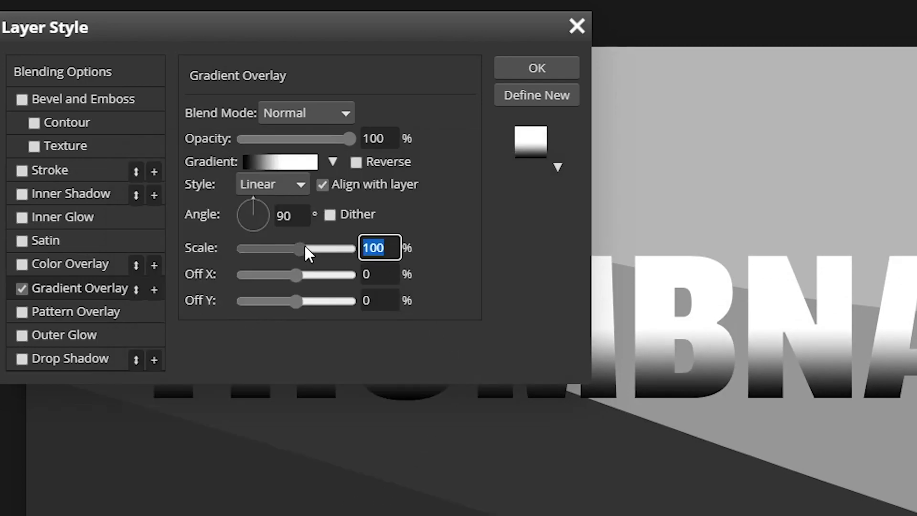
text(186)
click(480, 261)
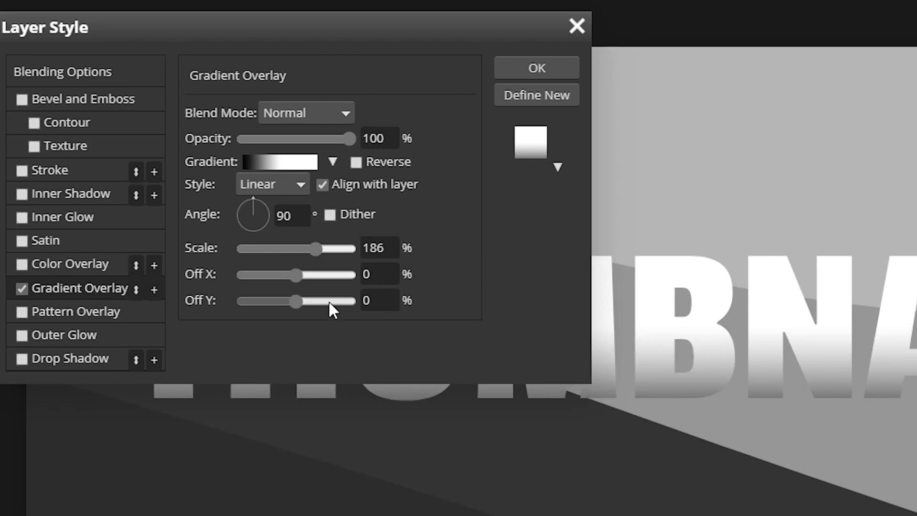
click(387, 274)
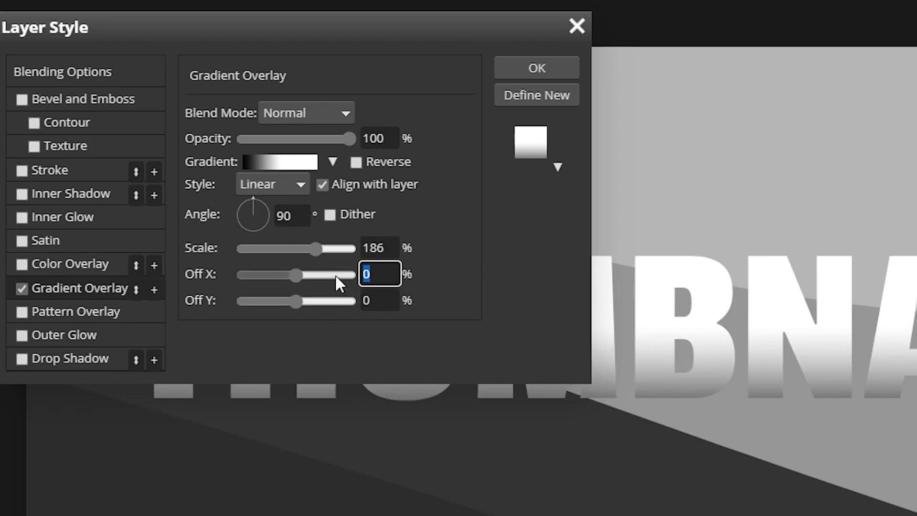
text(-19)
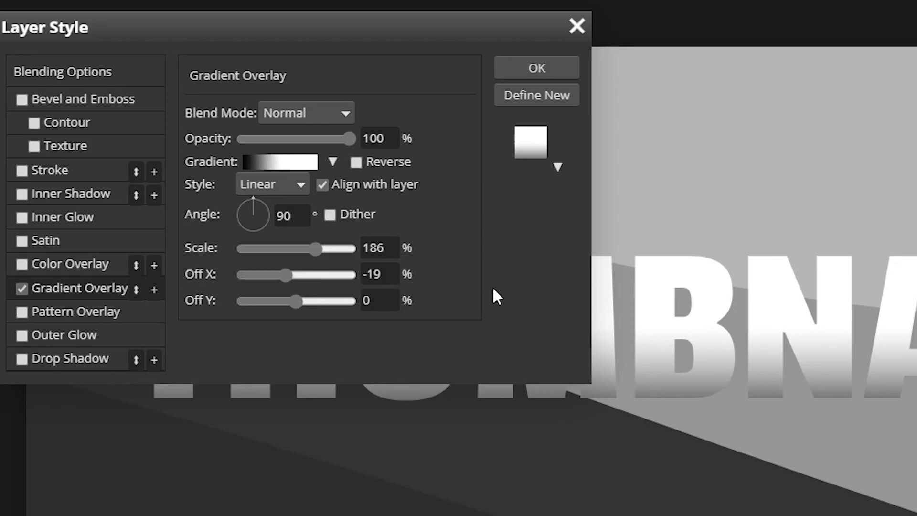
drag(277, 275, 300, 275)
mouse_move(288, 306)
mouse_down()
mouse_move(312, 303)
mouse_move(303, 305)
mouse_up()
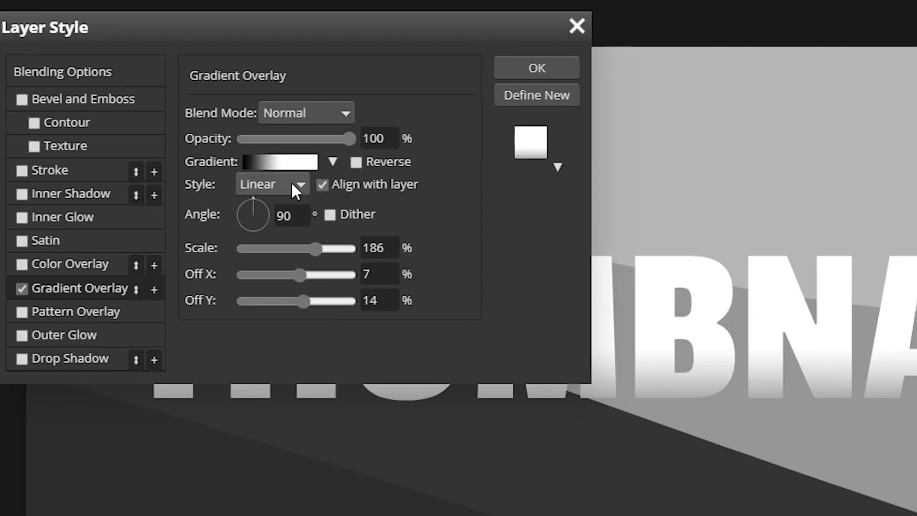
- Turn on Inner Glow for THUMBNAIL with a dark grey 3f3f3f glow colour
click(22, 218)
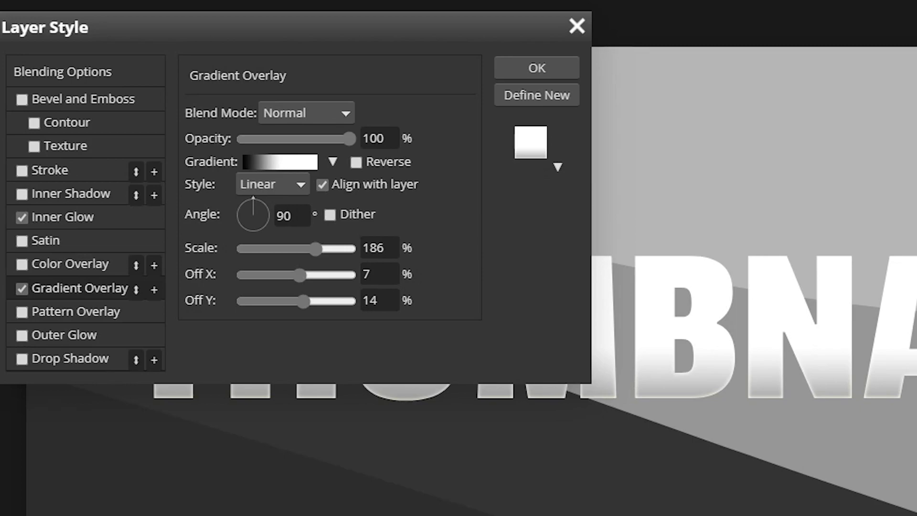
click(93, 215)
click(254, 186)
click(7, 217)
click(6, 231)
click(345, 283)
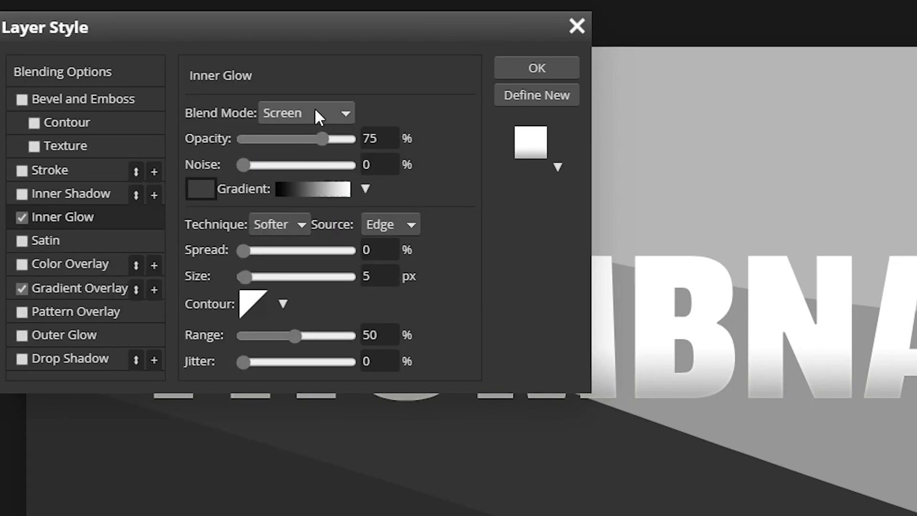
- Give the inner glow Color Dodge blending, 100% opacity, 5% spread and 35 px size
click(315, 113)
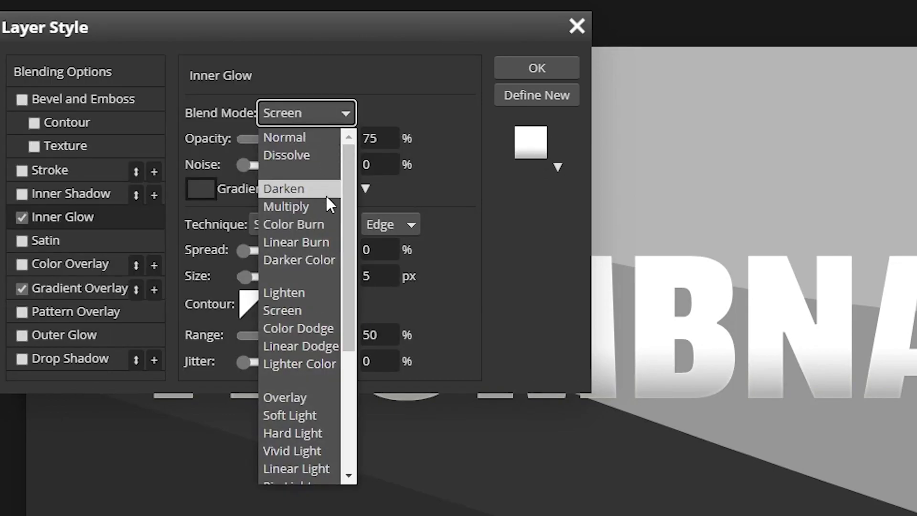
click(318, 330)
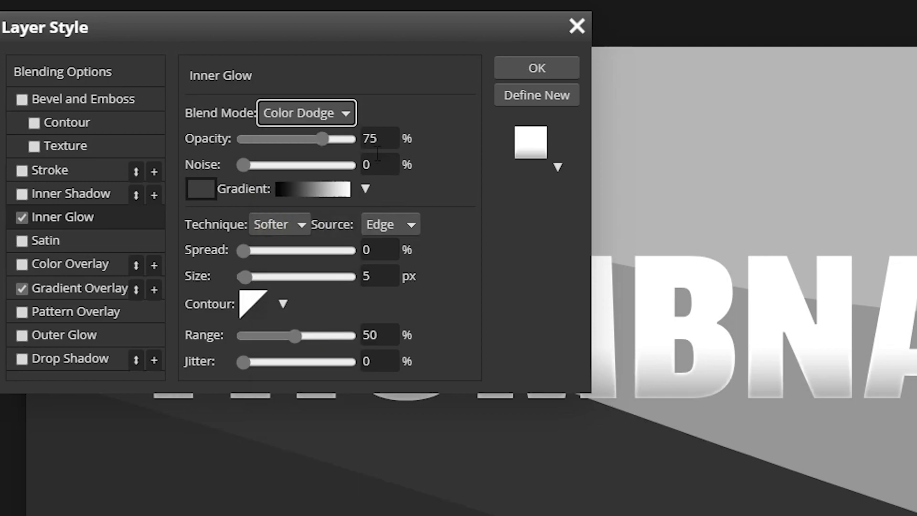
click(354, 138)
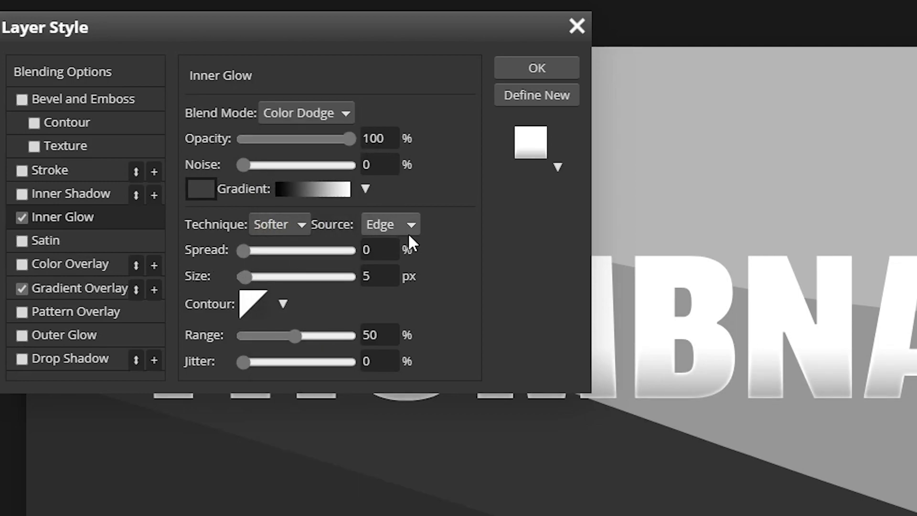
click(377, 249)
text(5)
click(390, 282)
text(35)
key(Return)
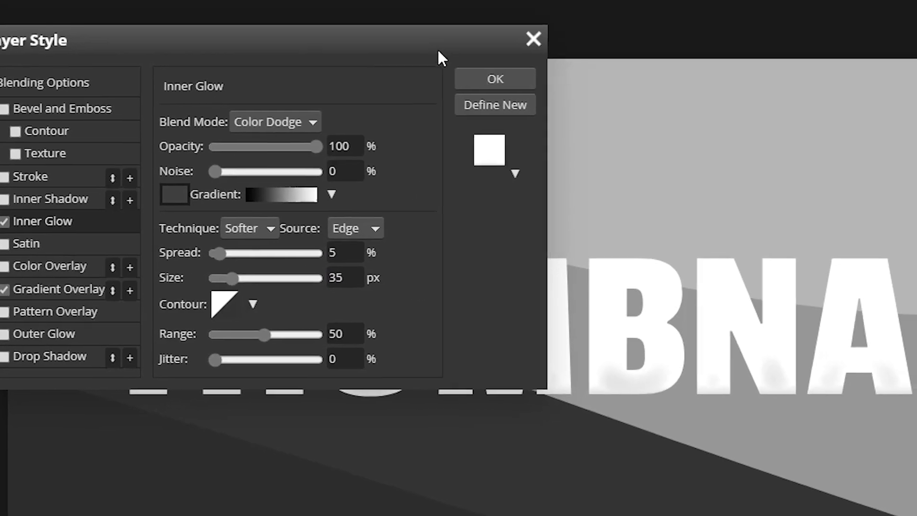
drag(439, 51, 424, 515)
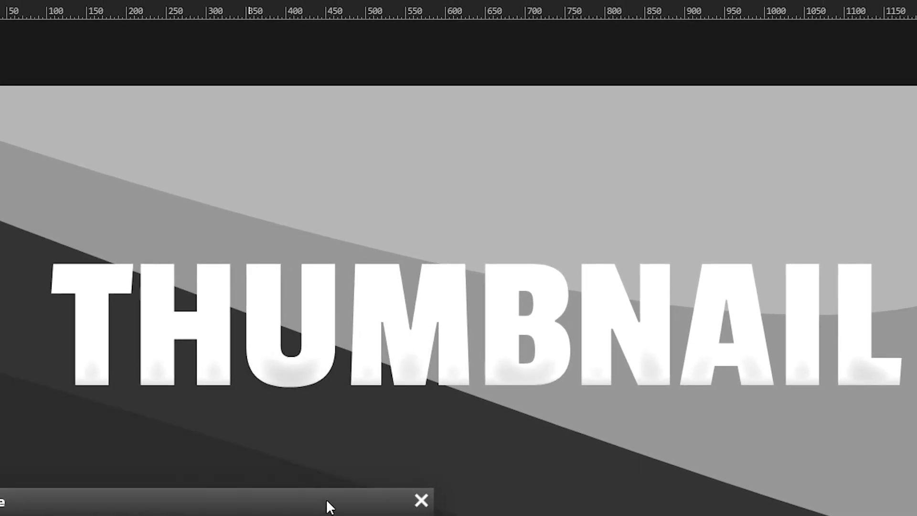
drag(329, 507, 403, 180)
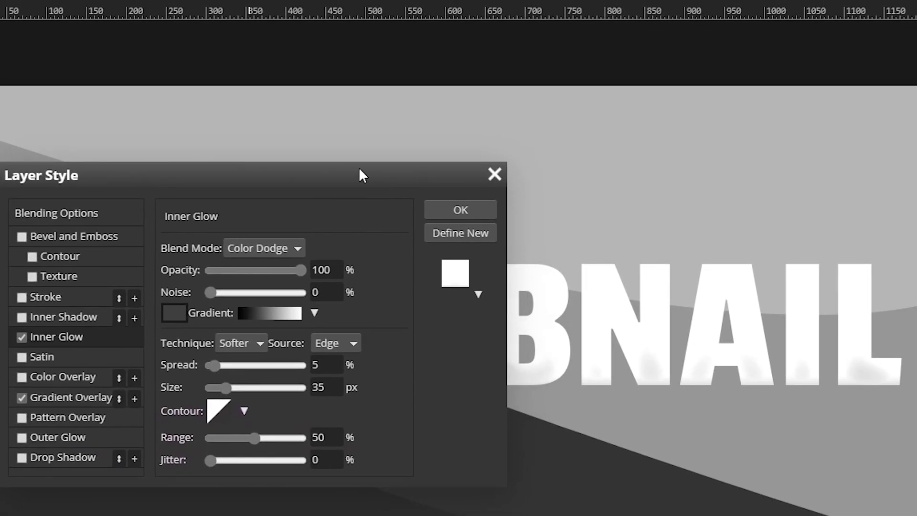
- Add a drop shadow at 90° angle, 10 px distance and 16% opacity, then apply the style
click(48, 461)
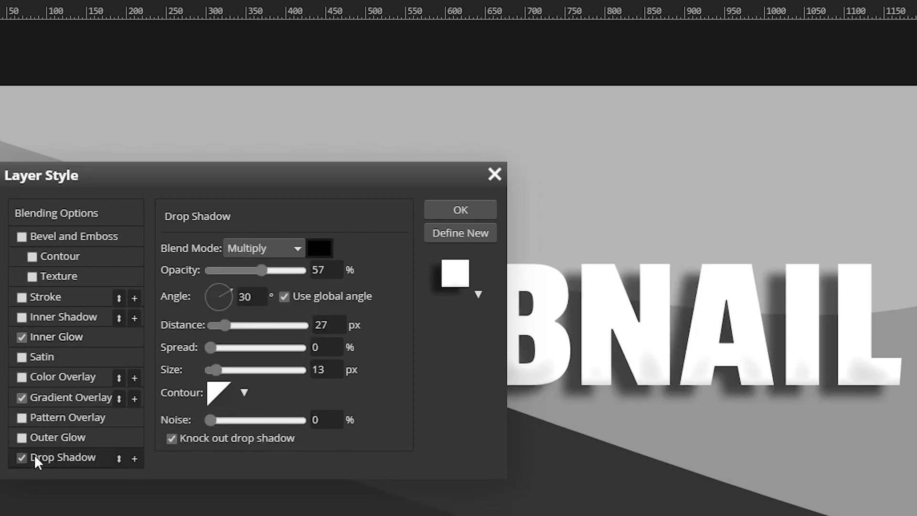
click(258, 297)
text(90)
drag(219, 327, 219, 324)
drag(262, 271, 223, 271)
drag(219, 324, 217, 323)
click(461, 210)
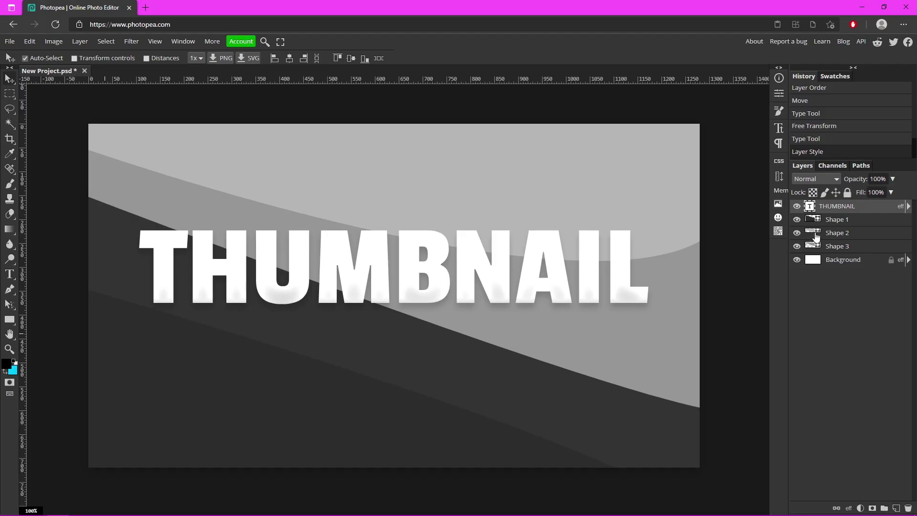
- Duplicate the THUMBNAIL layer with Ctrl+J, retype the copy as TEMPLATE, and centre it below
key(ctrl+j)
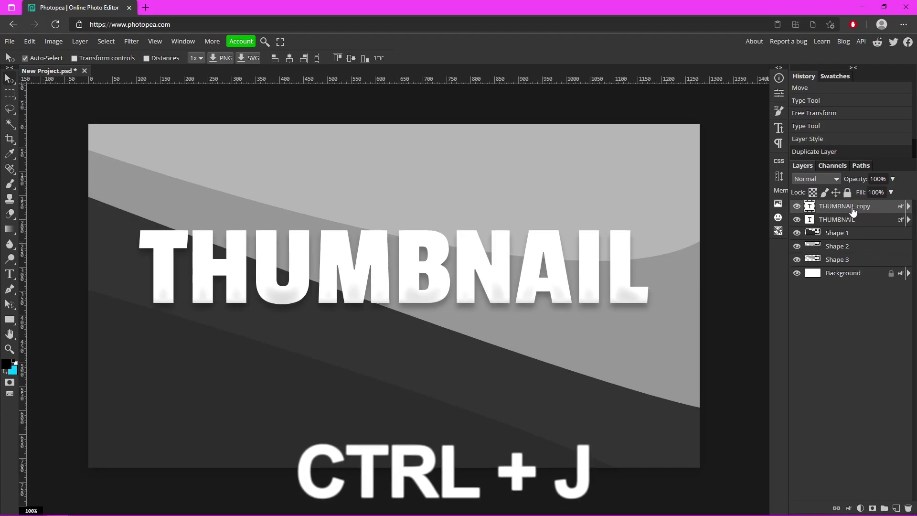
drag(467, 282, 374, 368)
double_click(396, 355)
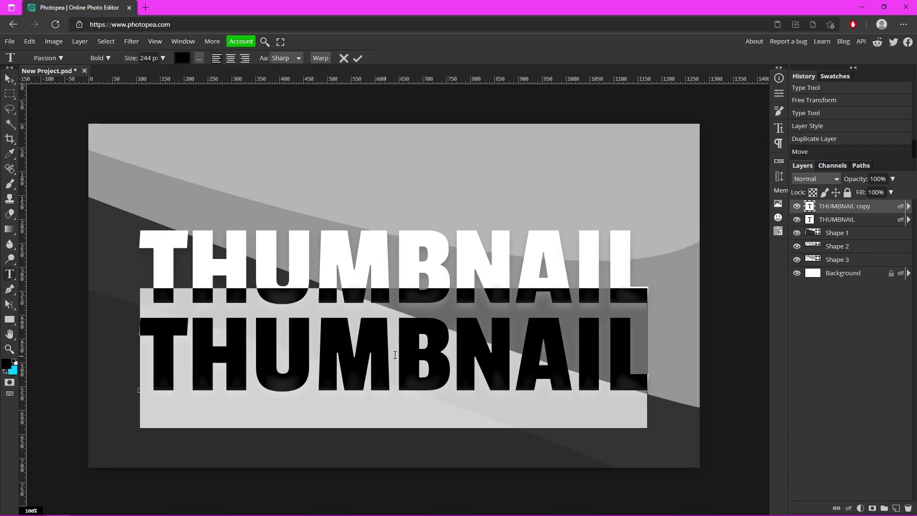
text(TEMPLATE)
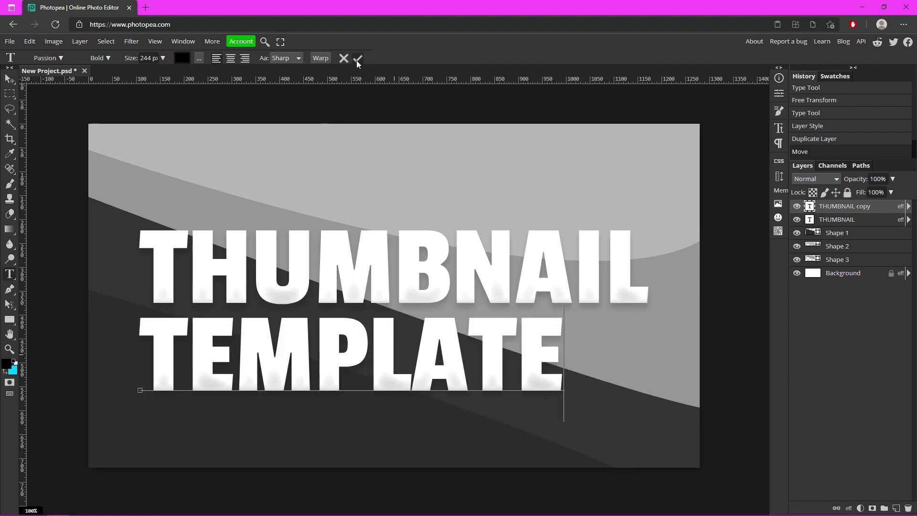
click(358, 58)
drag(351, 378, 400, 350)
- Set the left stop of TEMPLATE's Gradient Overlay to orange-yellow ffbb00
double_click(401, 350)
key(Escape)
double_click(879, 212)
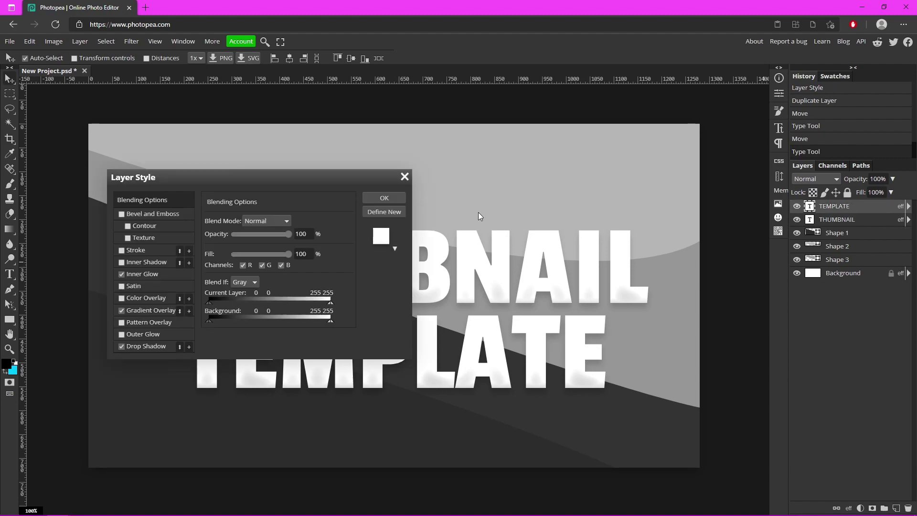
drag(377, 180, 833, 117)
click(594, 248)
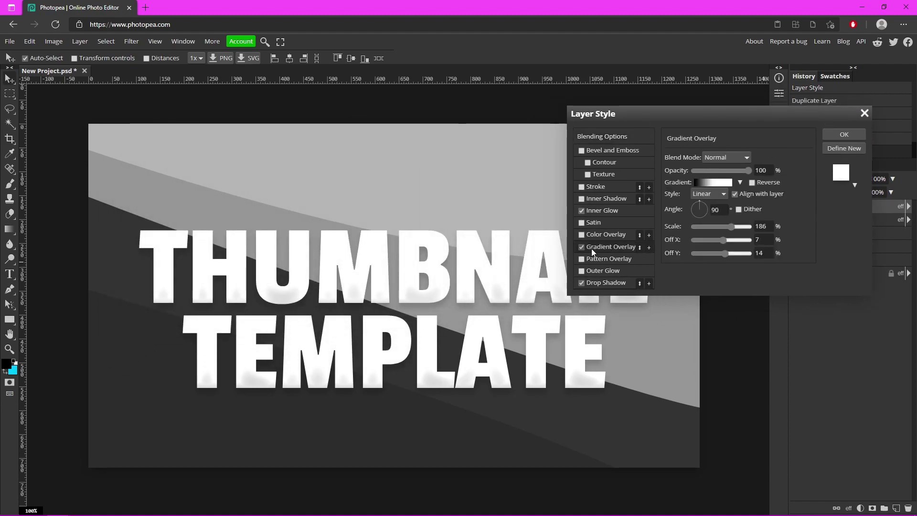
click(701, 182)
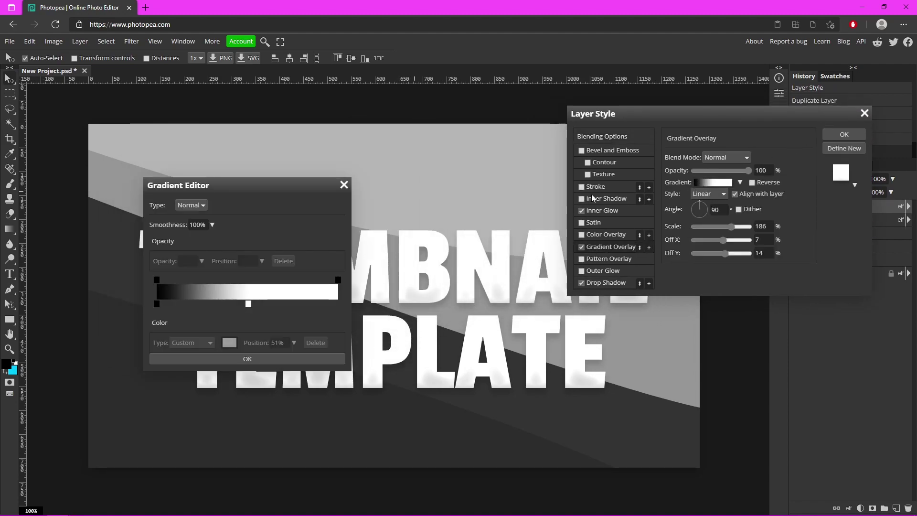
double_click(156, 304)
click(195, 237)
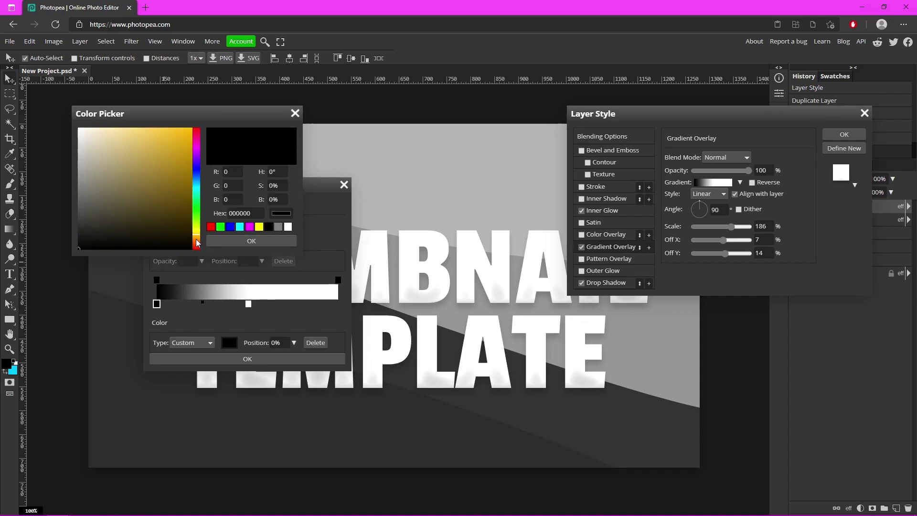
drag(184, 181, 271, 99)
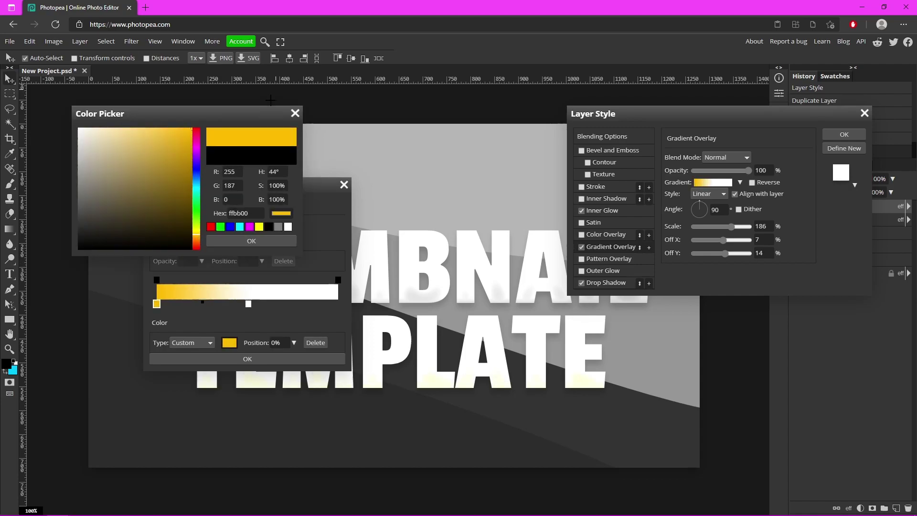
click(251, 241)
- Set the 51% gradient stop to bright yellow ffd900 and apply the style to TEMPLATE
double_click(248, 304)
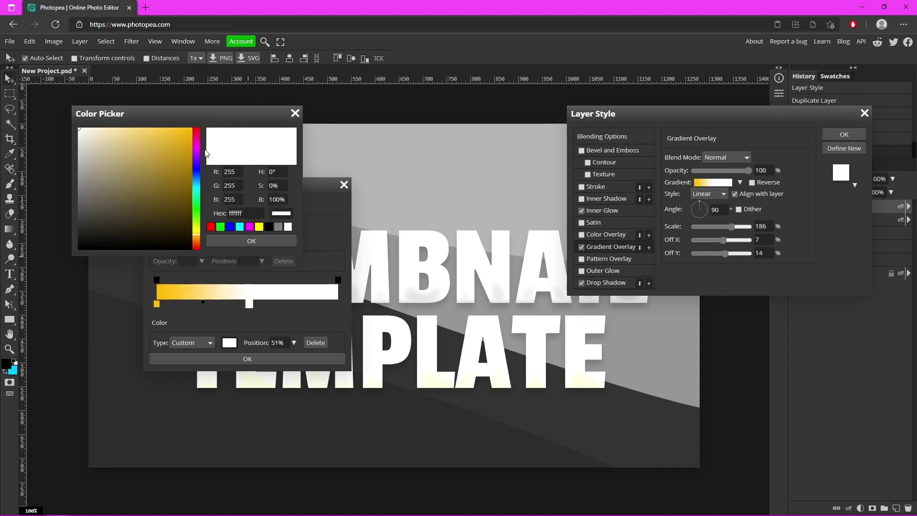
click(196, 232)
drag(189, 134, 251, 104)
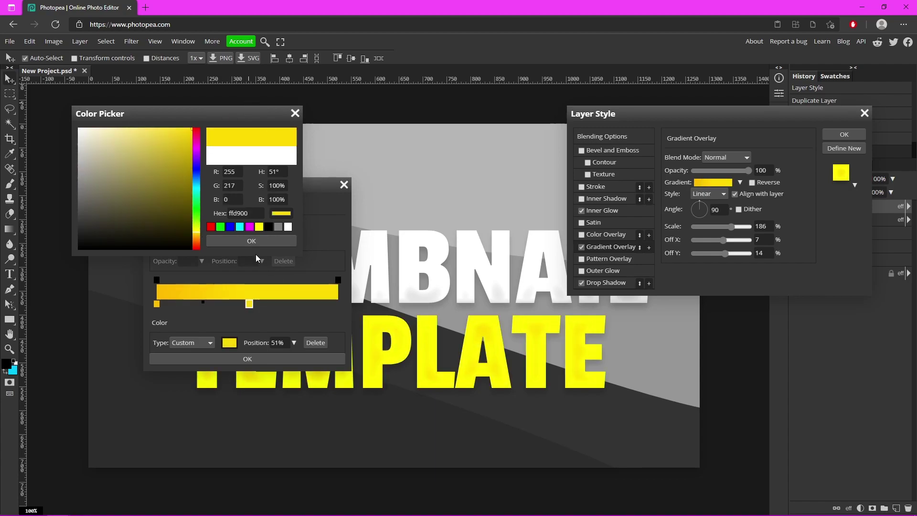
click(253, 243)
click(275, 359)
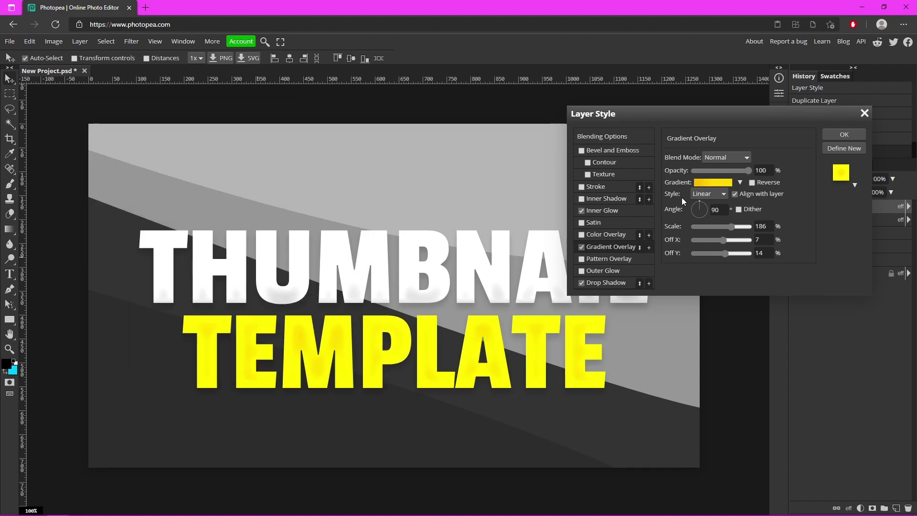
click(831, 138)
key(shift+Up)
key(shift+Up)
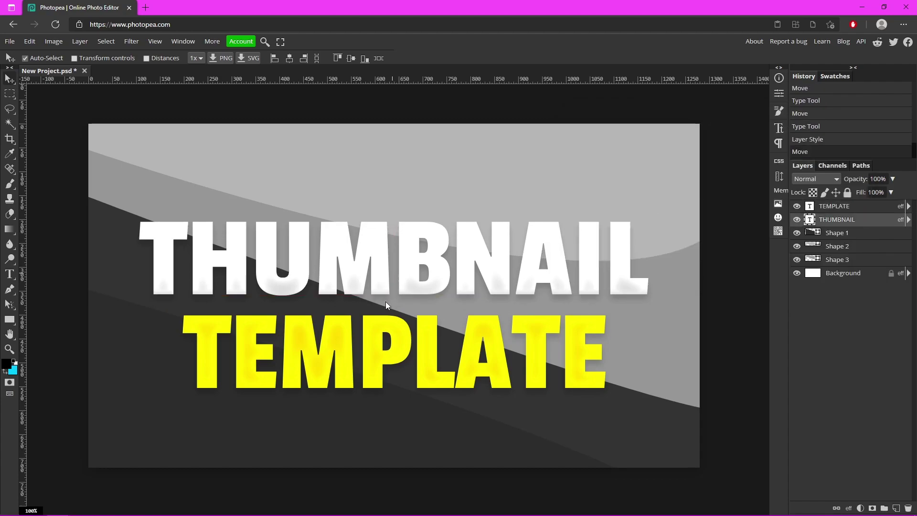